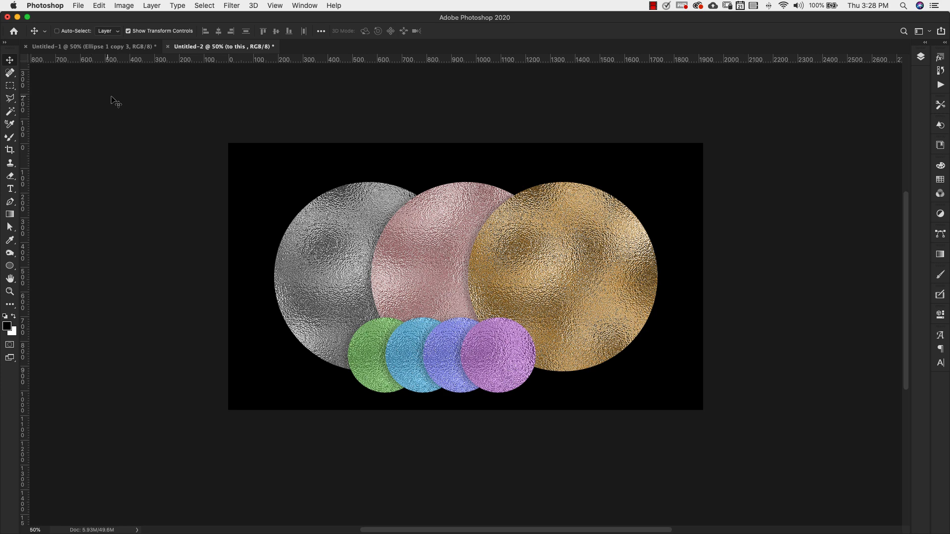
# Show the saved patterns and place their list clear of the large foil circles.
pyautogui.click(72, 49)
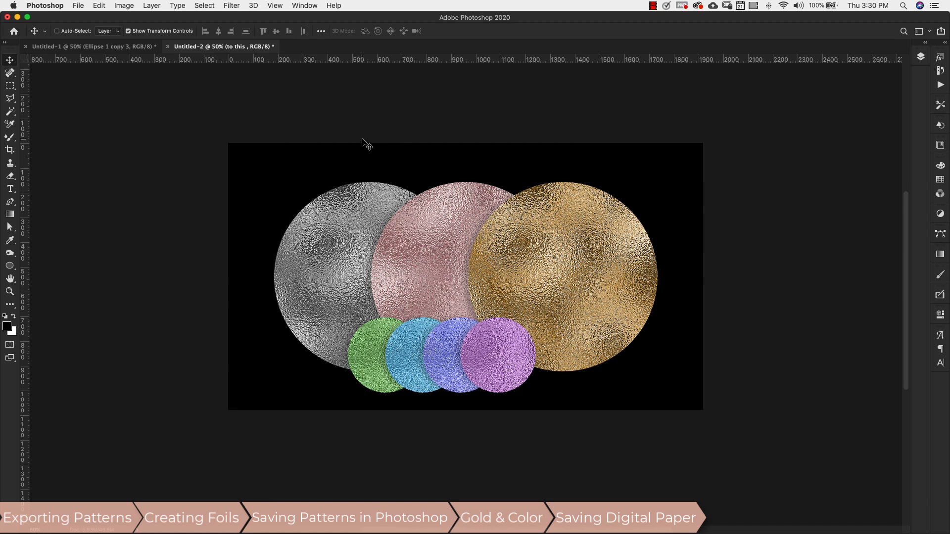
pyautogui.click(304, 5)
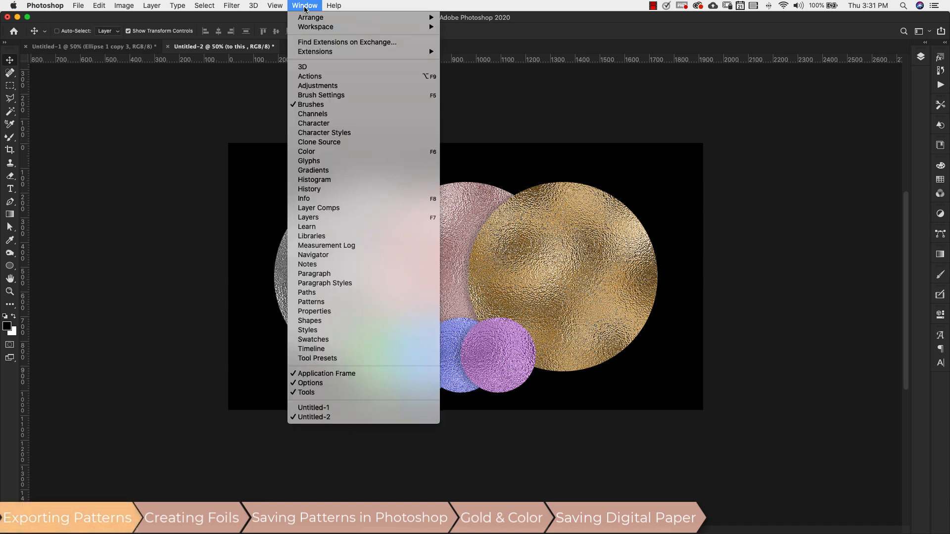
pyautogui.click(313, 303)
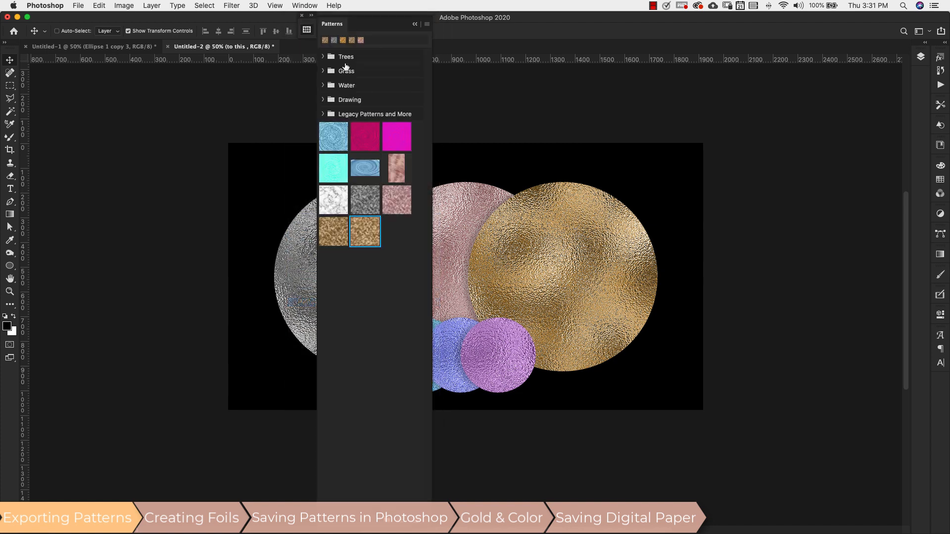
pyautogui.moveTo(371, 24); pyautogui.dragTo(767, 35)
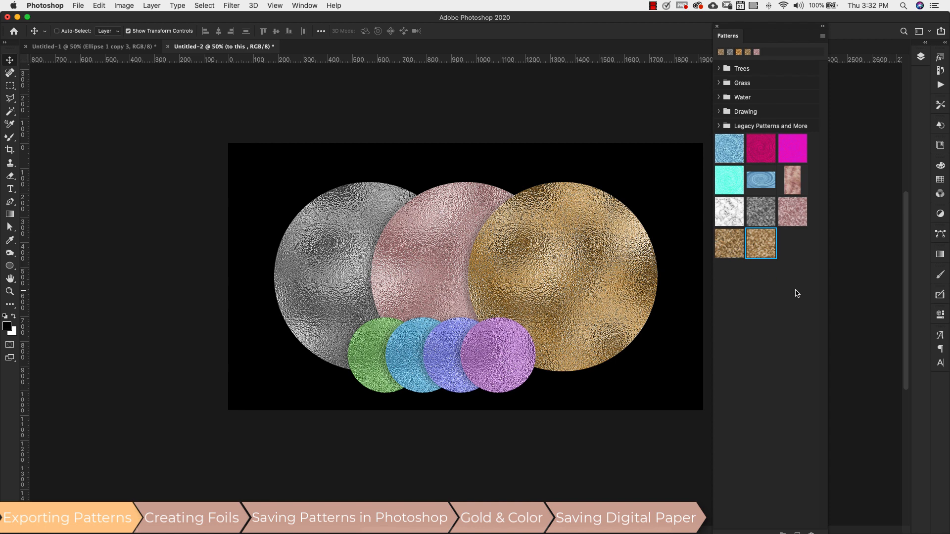
# Select the consecutive run of foil patterns from the dark grey one through the last gold one.
pyautogui.click(821, 237)
pyautogui.click(766, 213)
pyautogui.keyDown('shift'); pyautogui.click(763, 243); pyautogui.keyUp('shift')
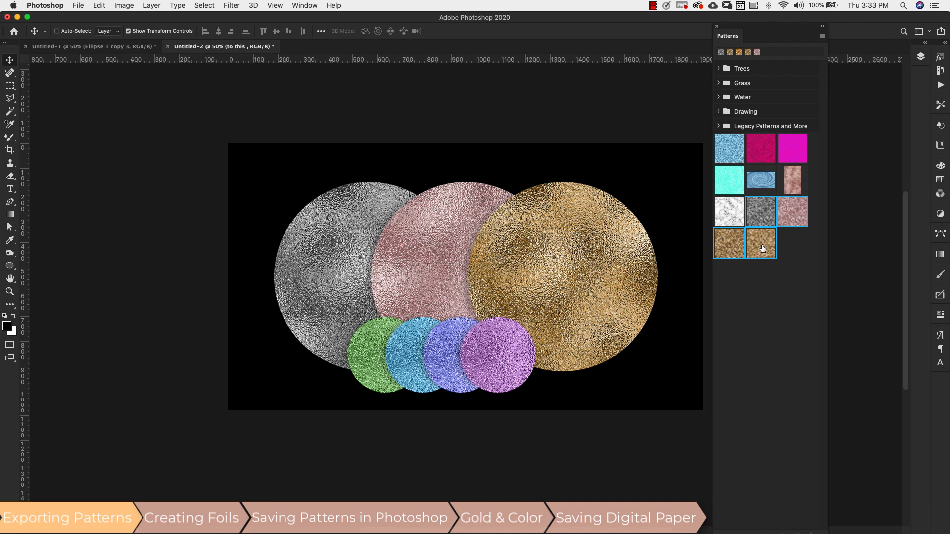
# Select only the dark grey and the two gold foil patterns individually, skipping the rose one.
pyautogui.click(765, 213)
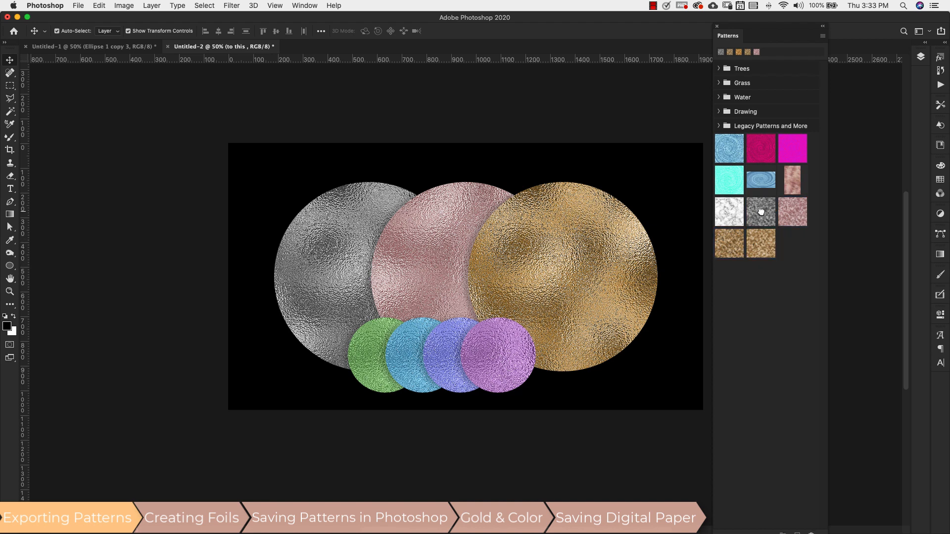
pyautogui.click(762, 214)
pyautogui.keyDown('super'); pyautogui.click(761, 246); pyautogui.keyUp('super')
pyautogui.keyDown('super'); pyautogui.click(718, 247); pyautogui.keyUp('super')
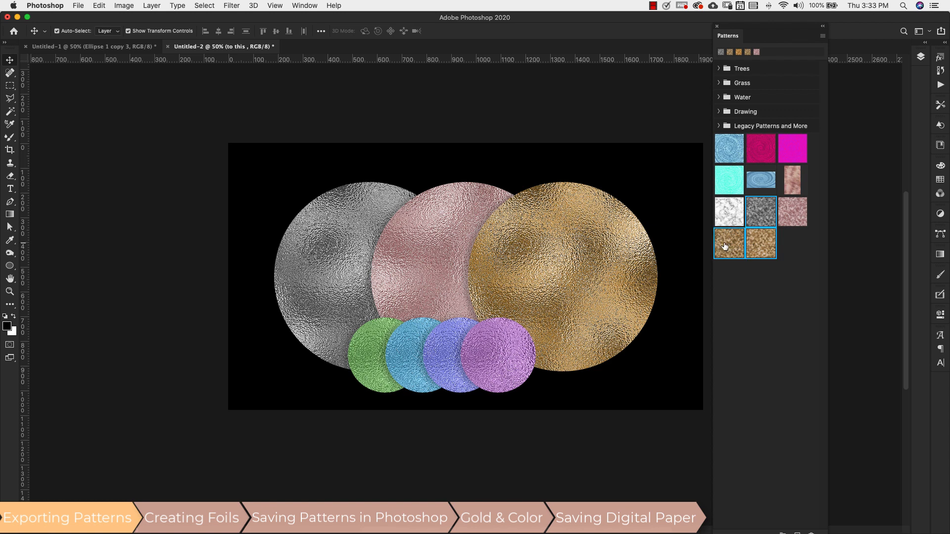
# Select all four grey, rose and gold foil patterns, check the commands for exporting them, and close the pattern list.
pyautogui.click(769, 315)
pyautogui.click(764, 215)
pyautogui.keyDown('shift'); pyautogui.click(758, 246); pyautogui.keyUp('shift')
pyautogui.click(822, 36)
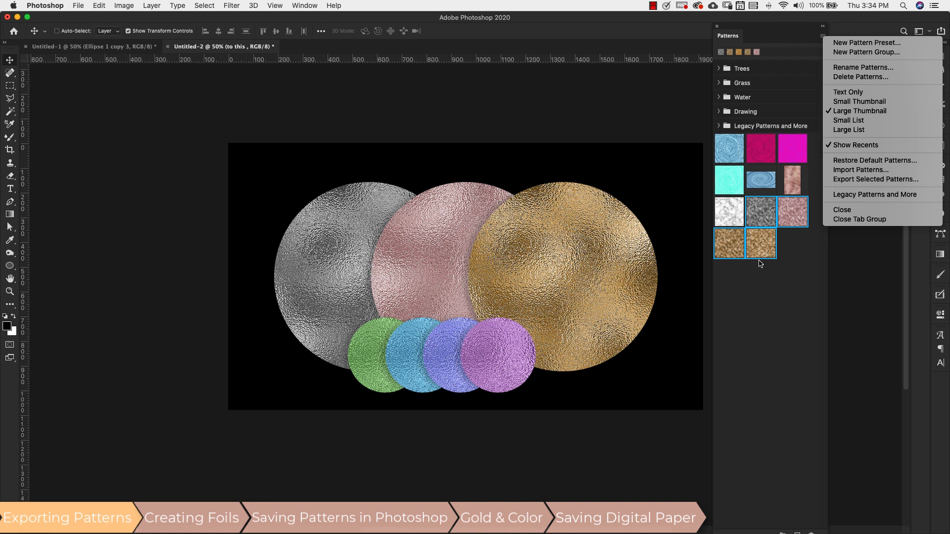
pyautogui.click(763, 288)
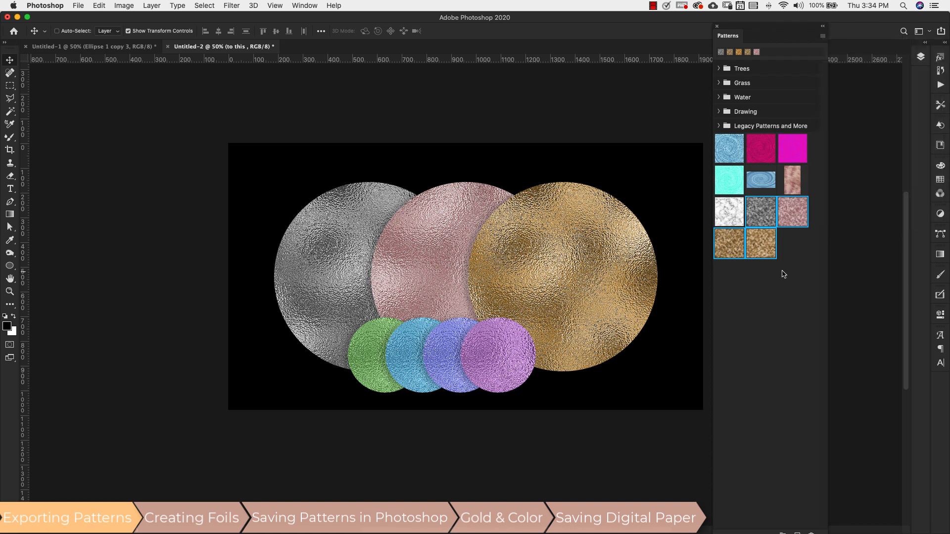
pyautogui.click(717, 26)
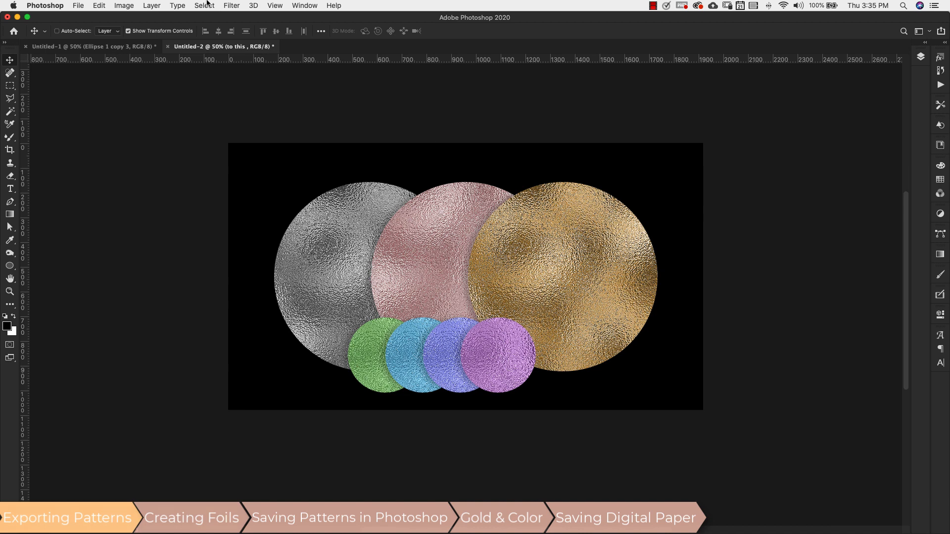
# Create a new 3600 x 3600 pixel RGB document at 300 pixels/inch with a white background.
pyautogui.click(81, 5)
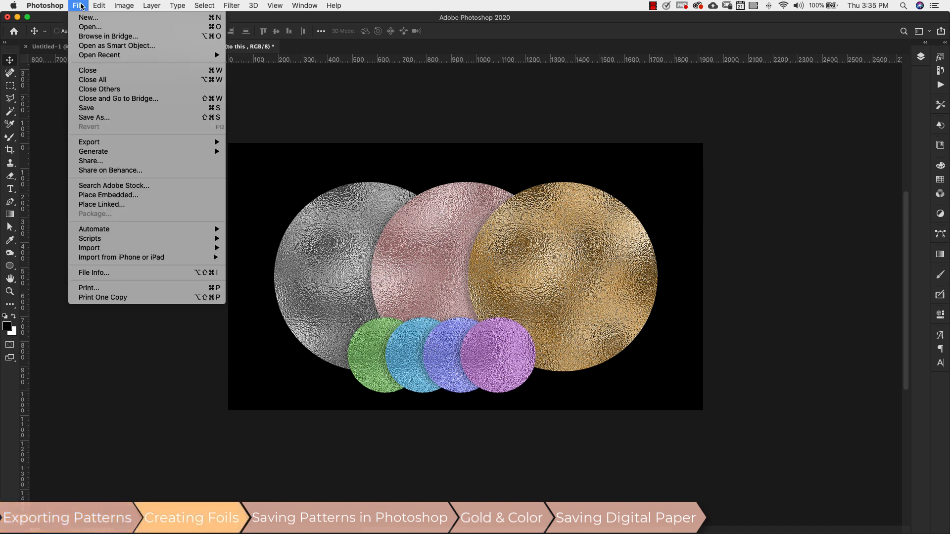
pyautogui.click(84, 21)
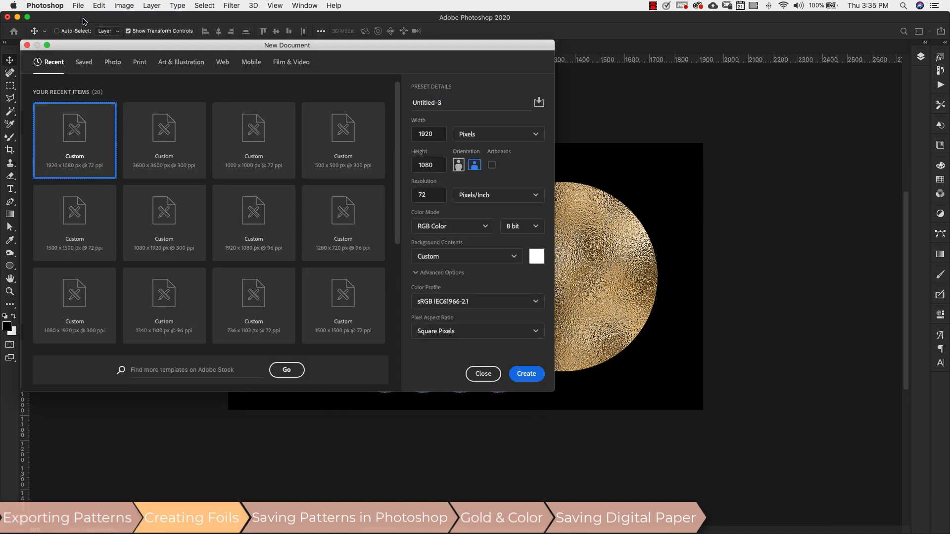
pyautogui.click(158, 158)
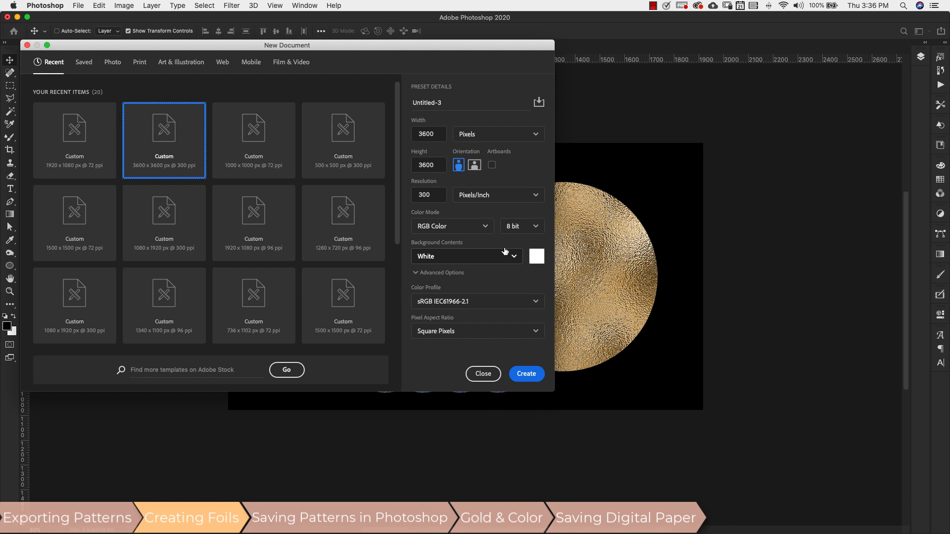
pyautogui.click(438, 273)
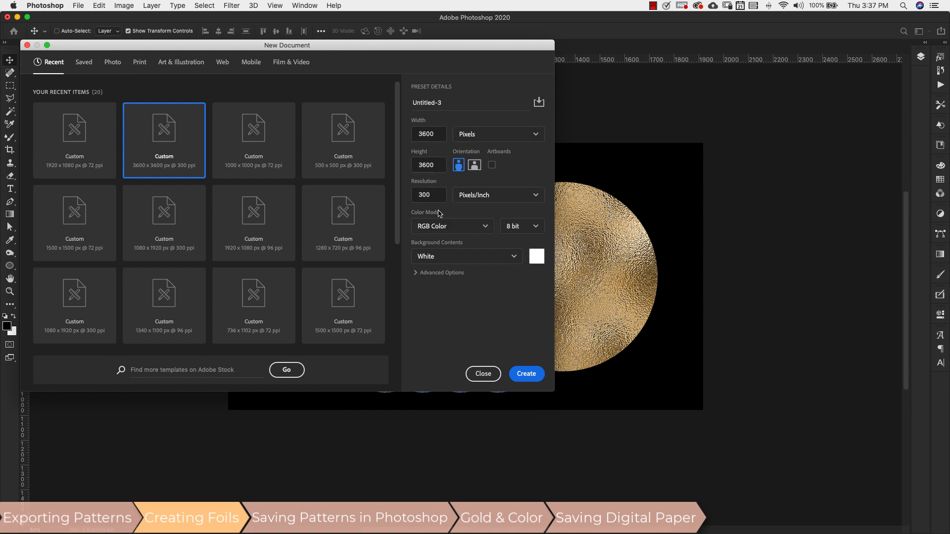
pyautogui.click(525, 375)
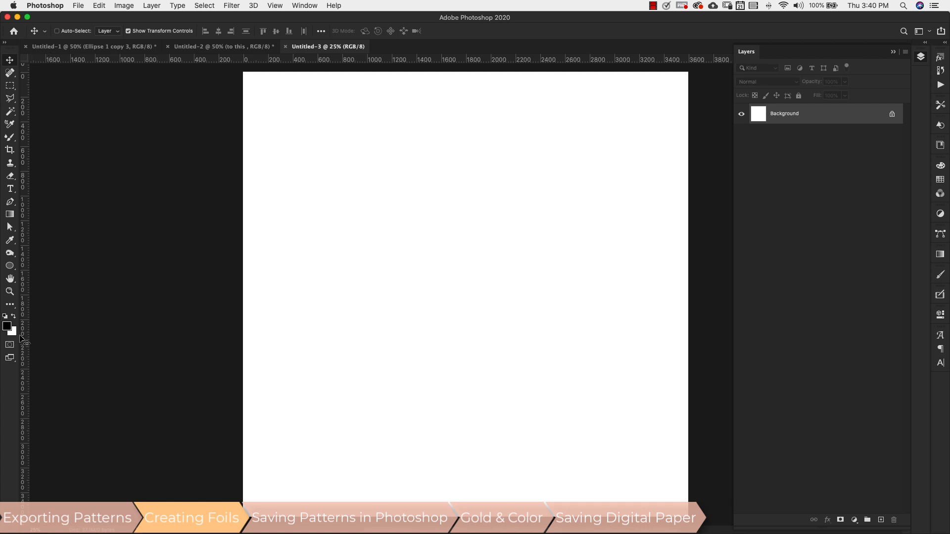
# Unlock the white background layer and convert it to a Smart Object.
pyautogui.click(891, 116)
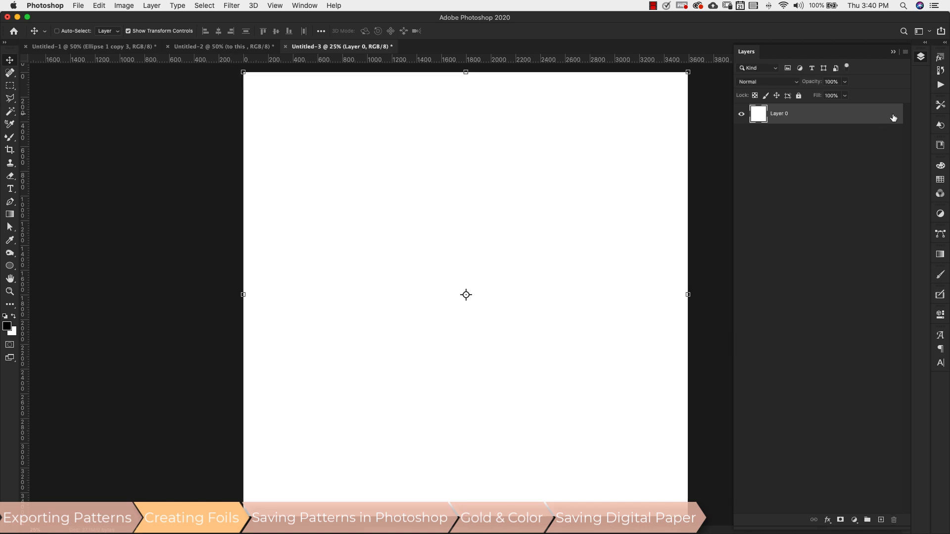
pyautogui.rightClick(807, 117)
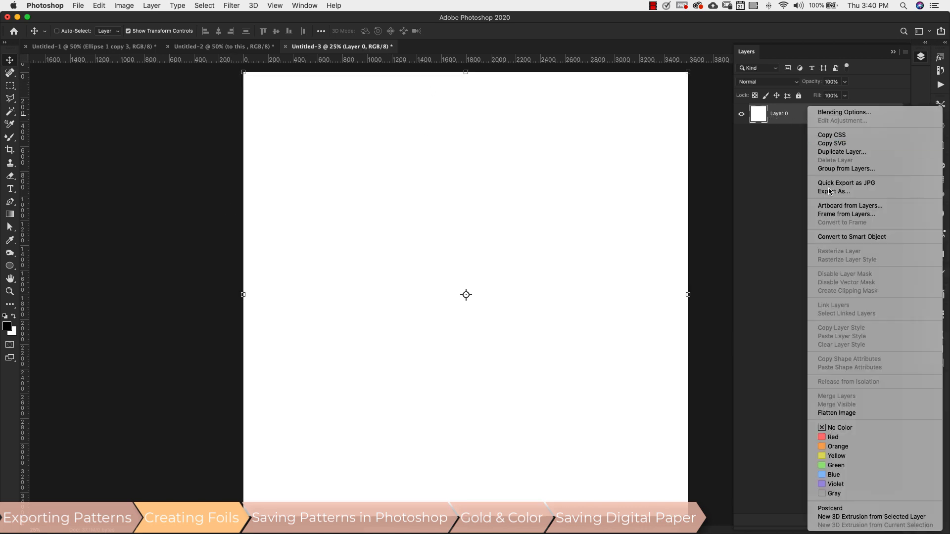
pyautogui.click(864, 237)
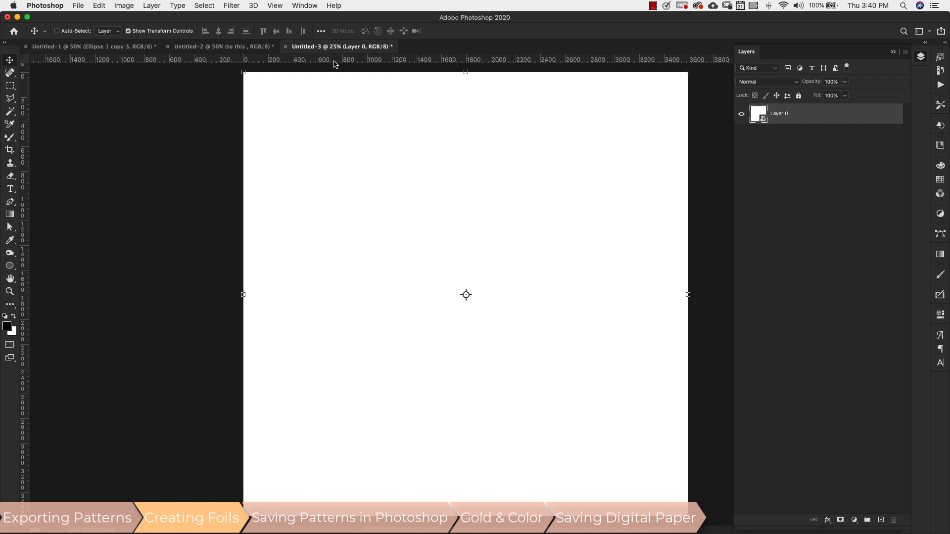
# Apply the Clouds render filter to the Smart Object layer in black and white.
pyautogui.click(232, 6)
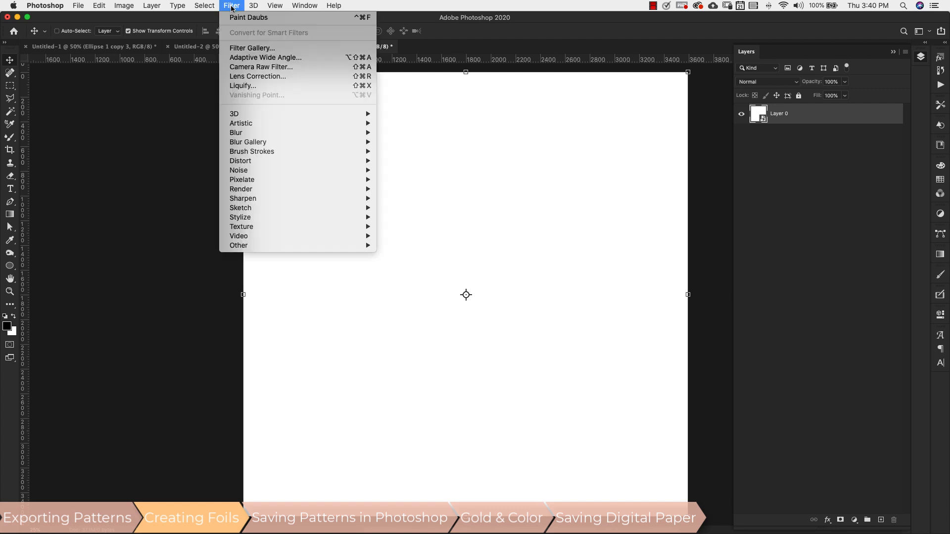
pyautogui.moveTo(270, 192)
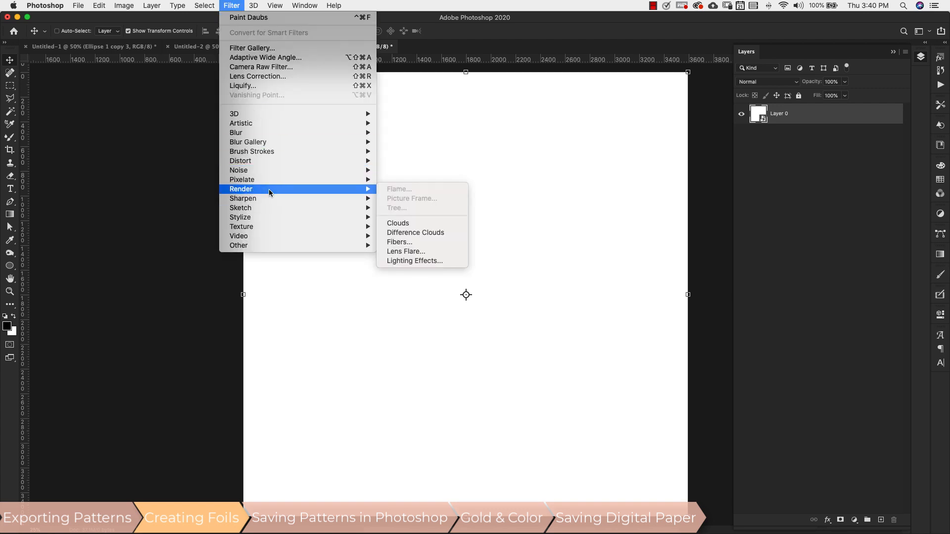
pyautogui.click(402, 224)
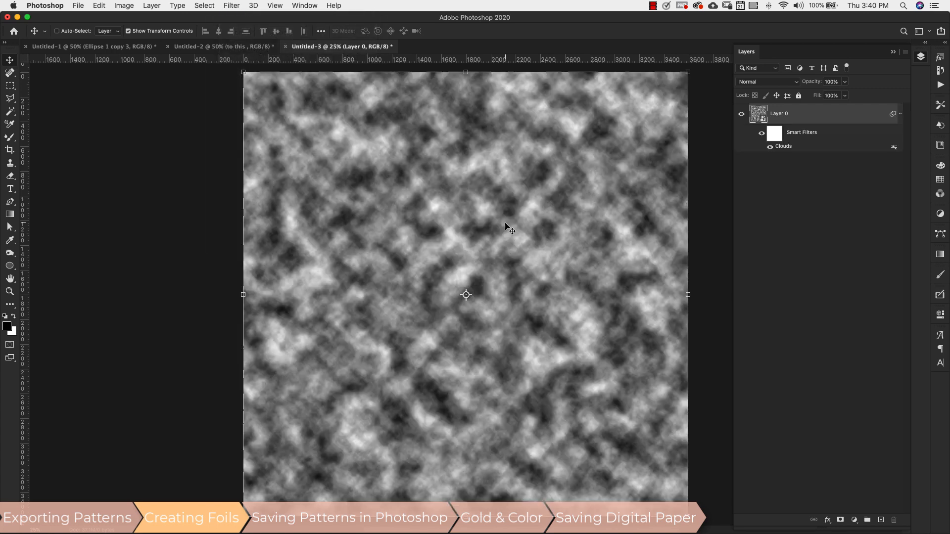
# Apply the Glass distort filter to the clouds with Distortion 20, Smoothness 3, Frosted texture and 100% scaling.
pyautogui.click(236, 7)
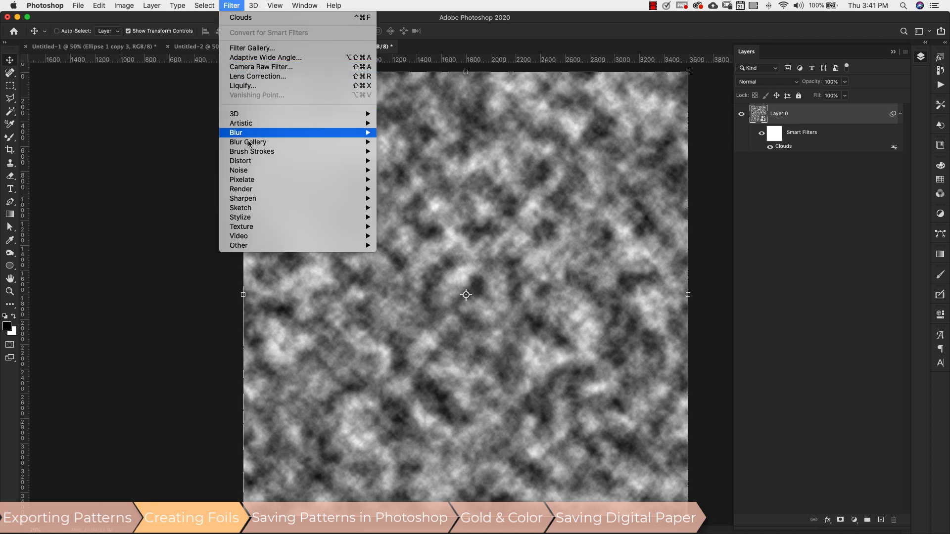
pyautogui.moveTo(252, 162)
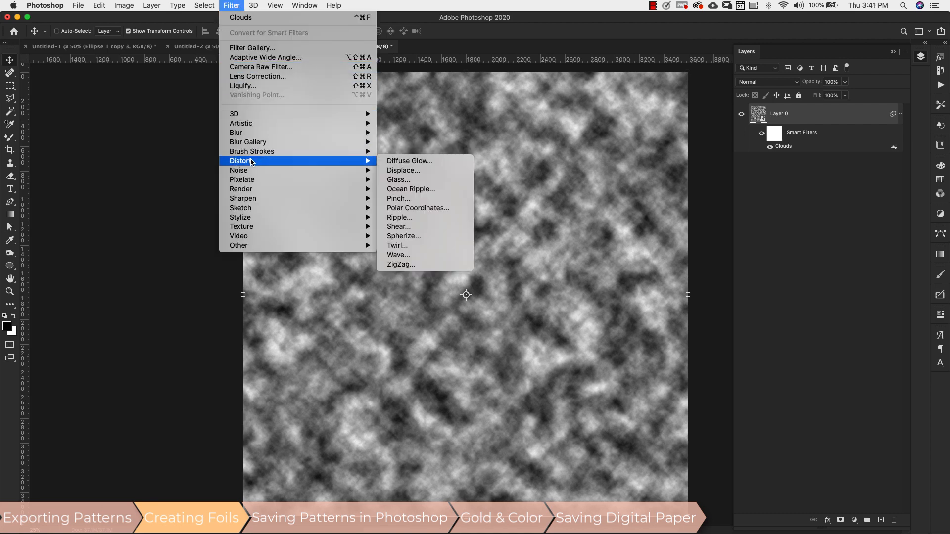
pyautogui.click(403, 180)
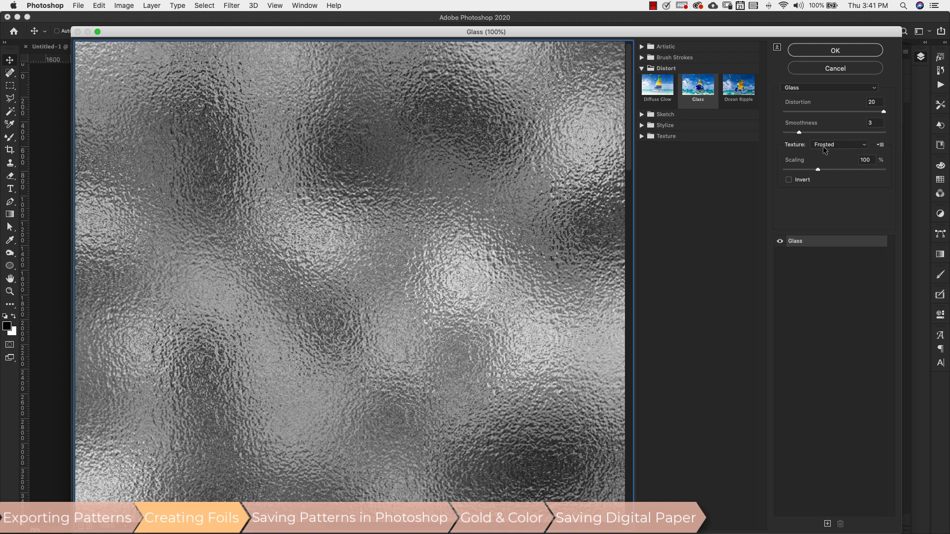
pyautogui.moveTo(800, 131); pyautogui.dragTo(795, 131)
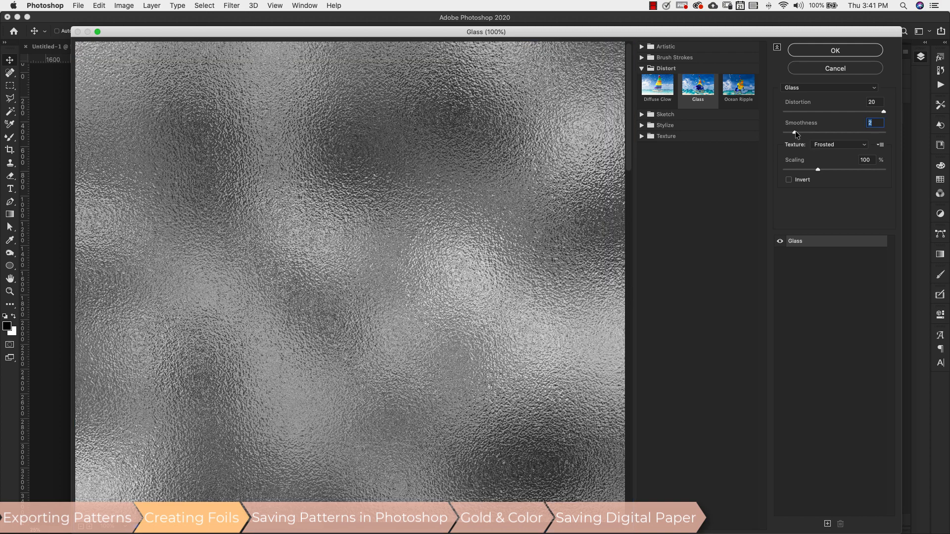
pyautogui.moveTo(792, 132); pyautogui.dragTo(804, 132)
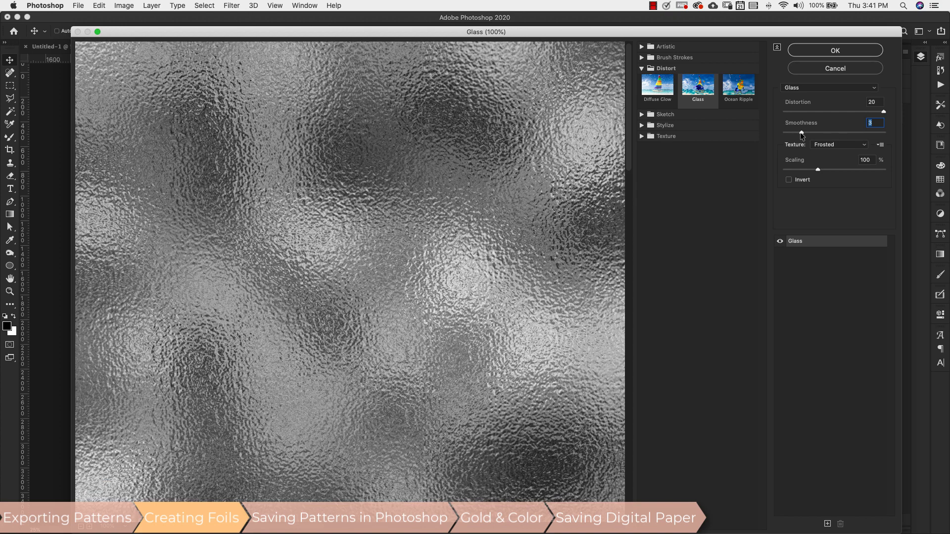
pyautogui.press('Up')
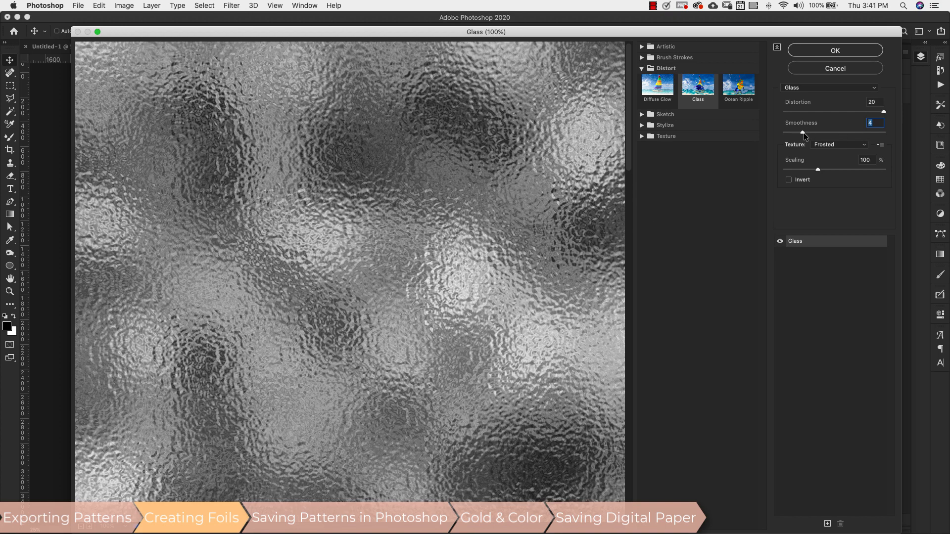
pyautogui.press('Down')
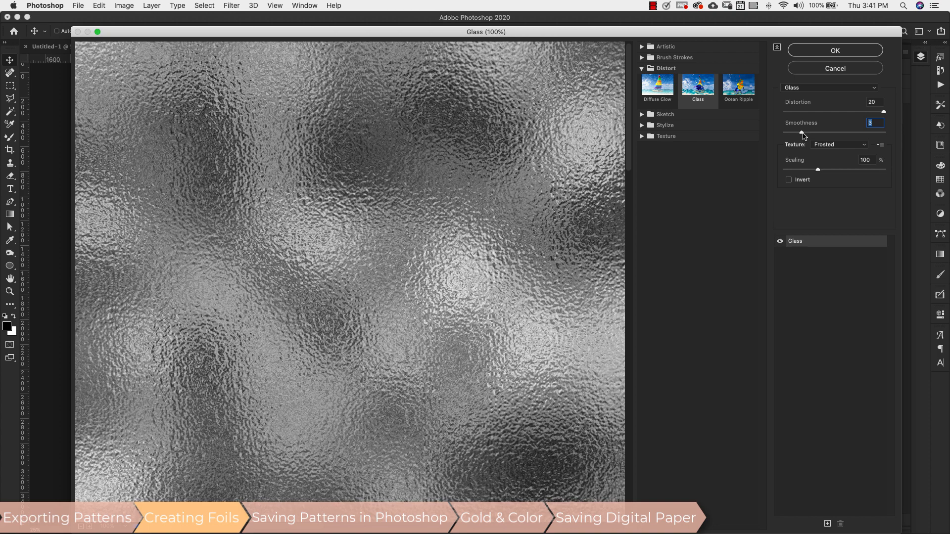
pyautogui.click(817, 51)
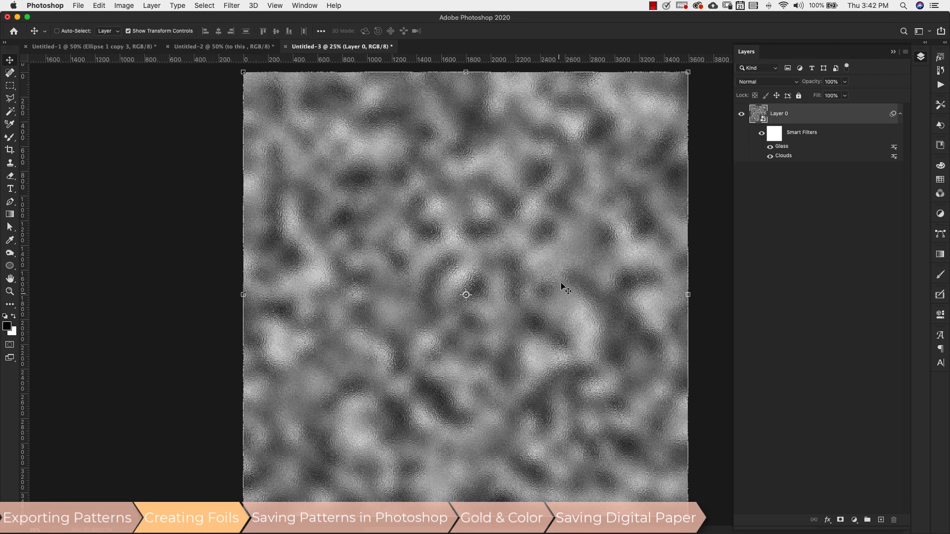
# Apply the Paint Daubs artistic filter to the foil layer with Brush Size 1, Sharpness 6 and the Simple brush type.
pyautogui.press('z')
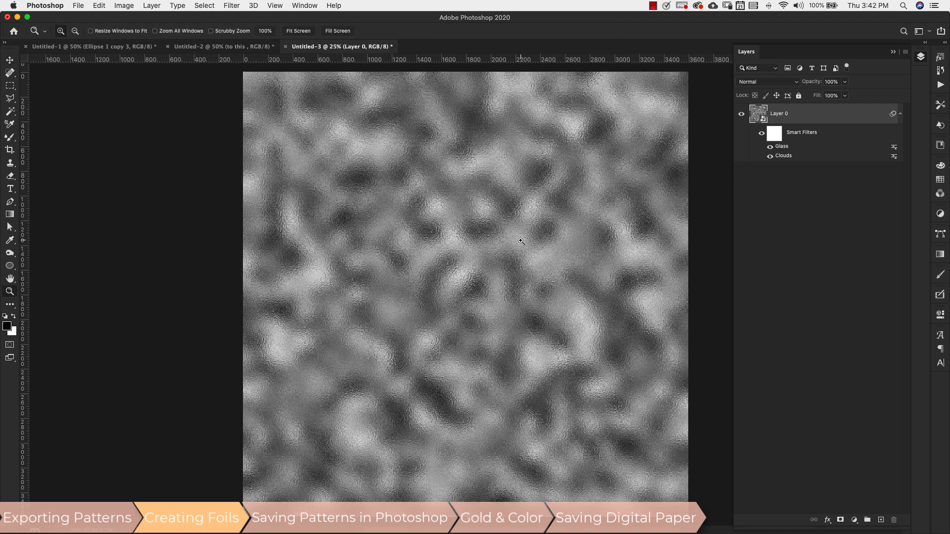
pyautogui.click(521, 241)
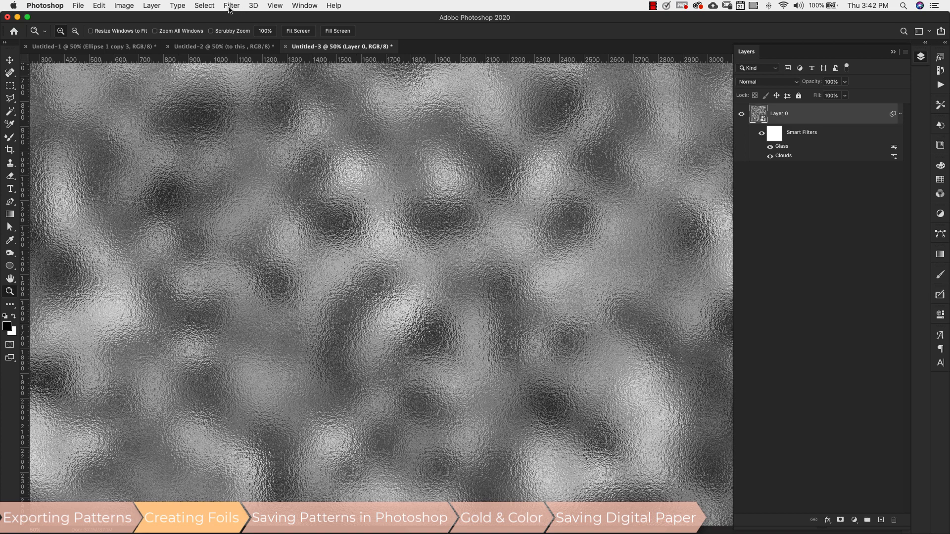
pyautogui.click(232, 6)
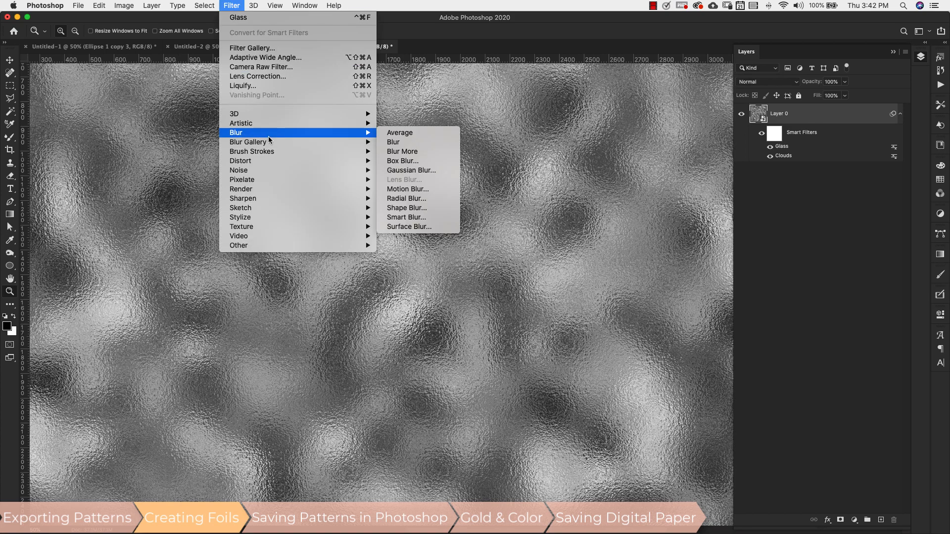
pyautogui.moveTo(260, 127)
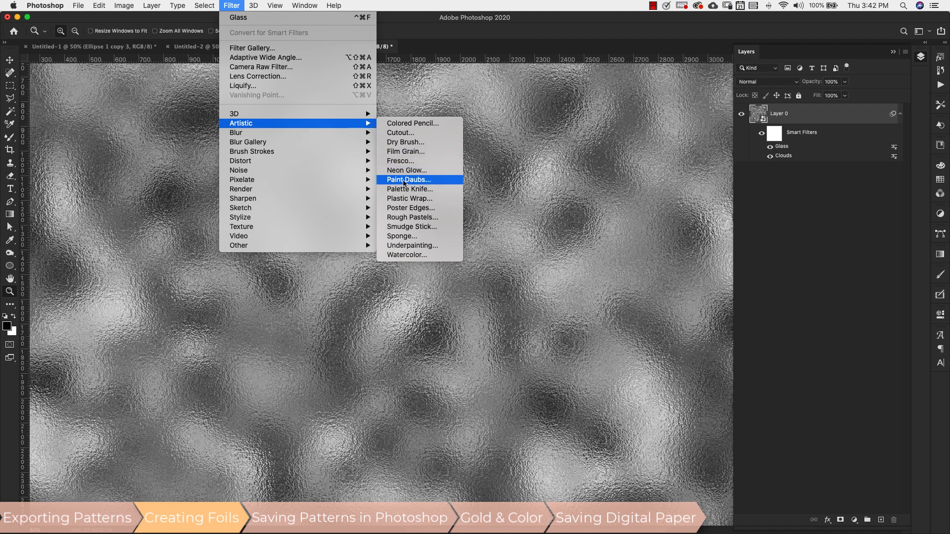
pyautogui.click(413, 180)
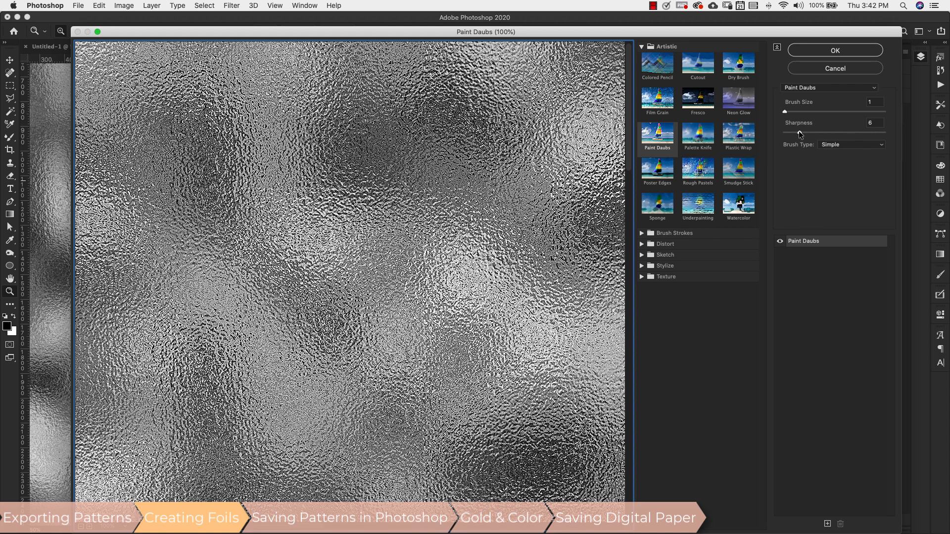
pyautogui.moveTo(800, 133); pyautogui.dragTo(805, 133)
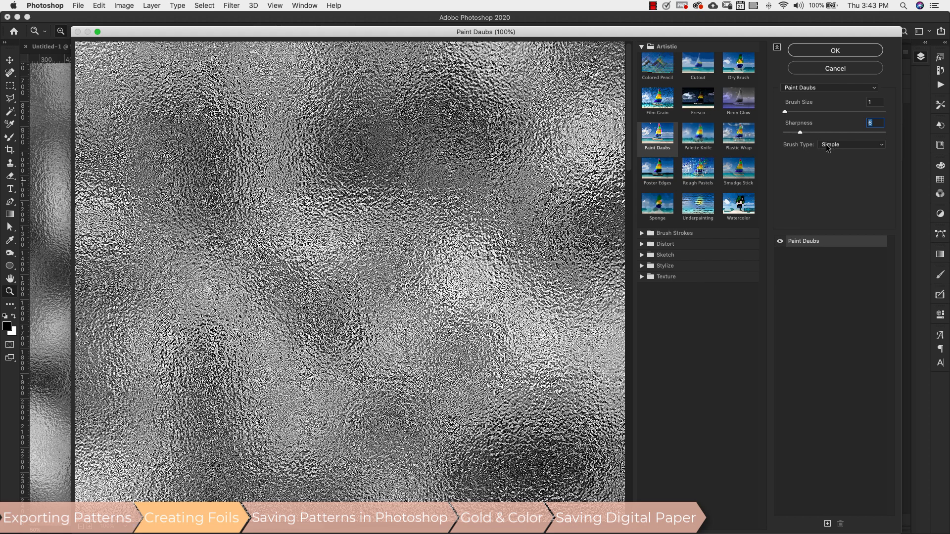
pyautogui.click(831, 51)
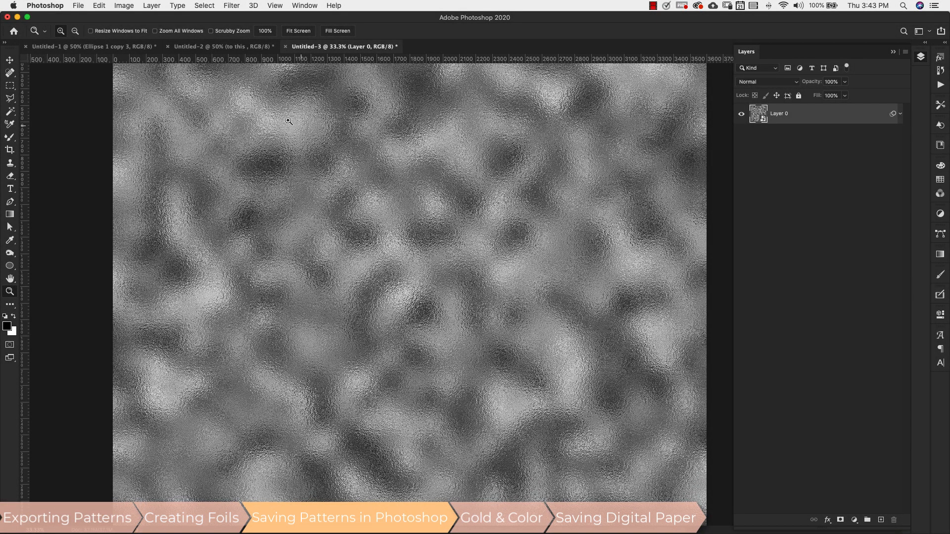
# Define the grey foil texture as a pattern named Silver and check it among the saved patterns.
pyautogui.click(101, 6)
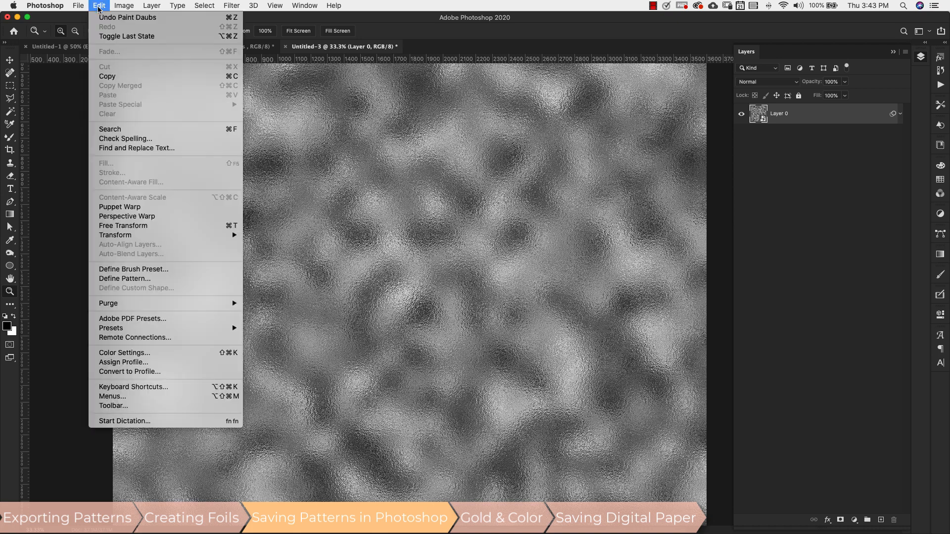
pyautogui.click(138, 279)
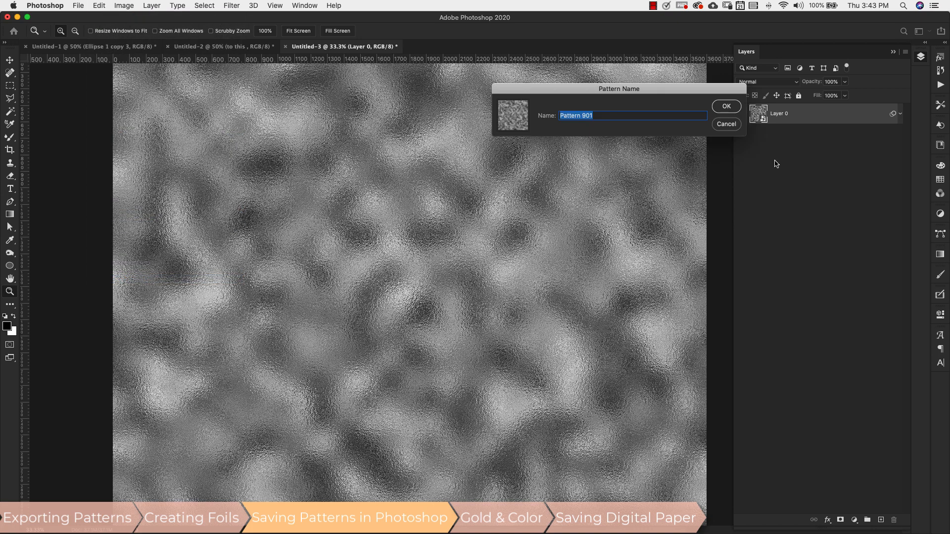
pyautogui.write('Silver')
pyautogui.click(727, 106)
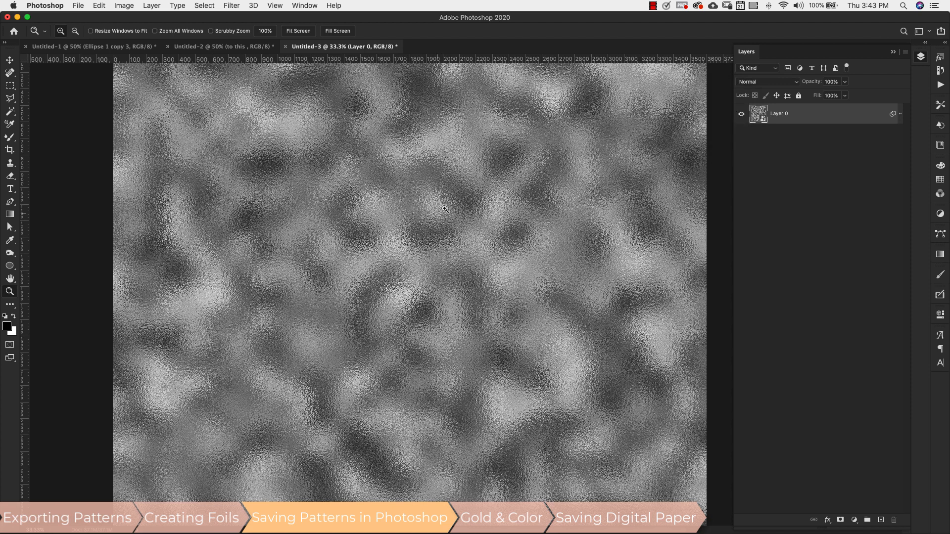
pyautogui.click(315, 6)
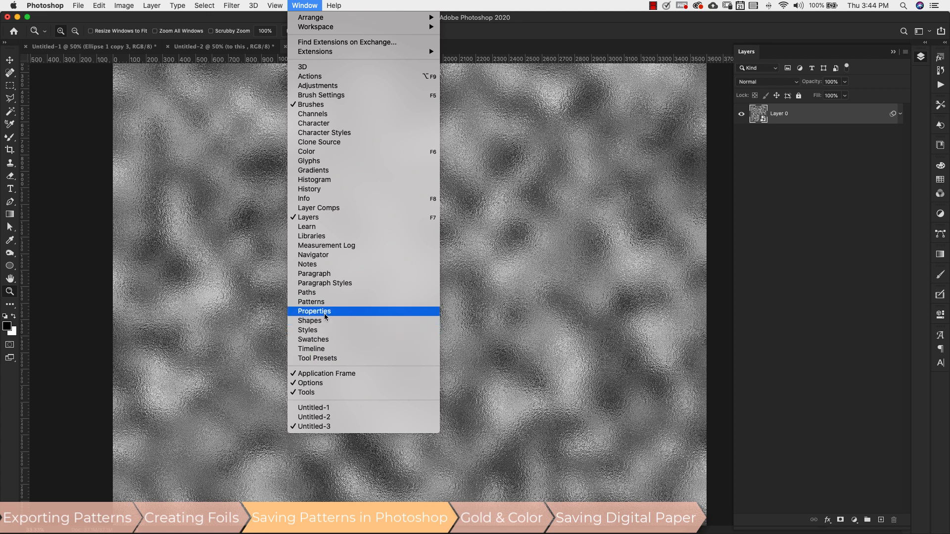
pyautogui.click(314, 302)
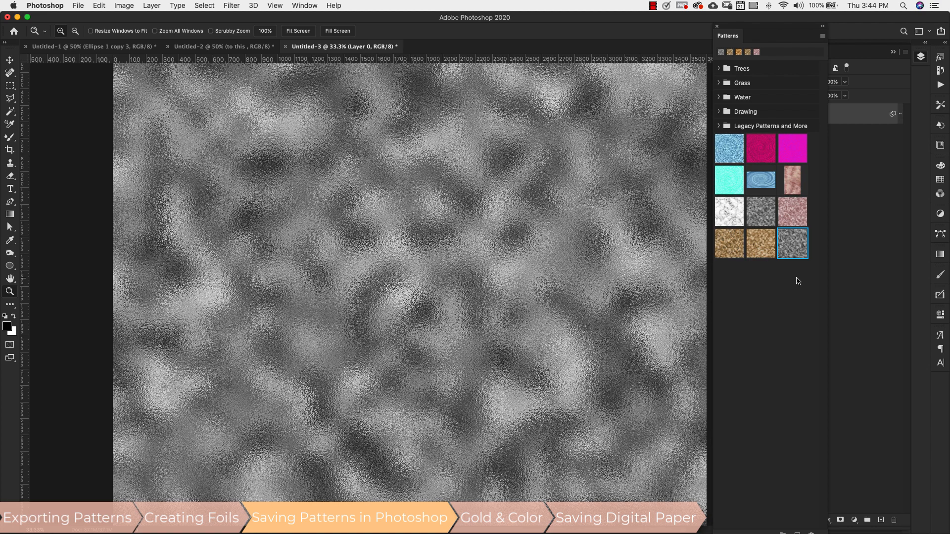
pyautogui.click(823, 26)
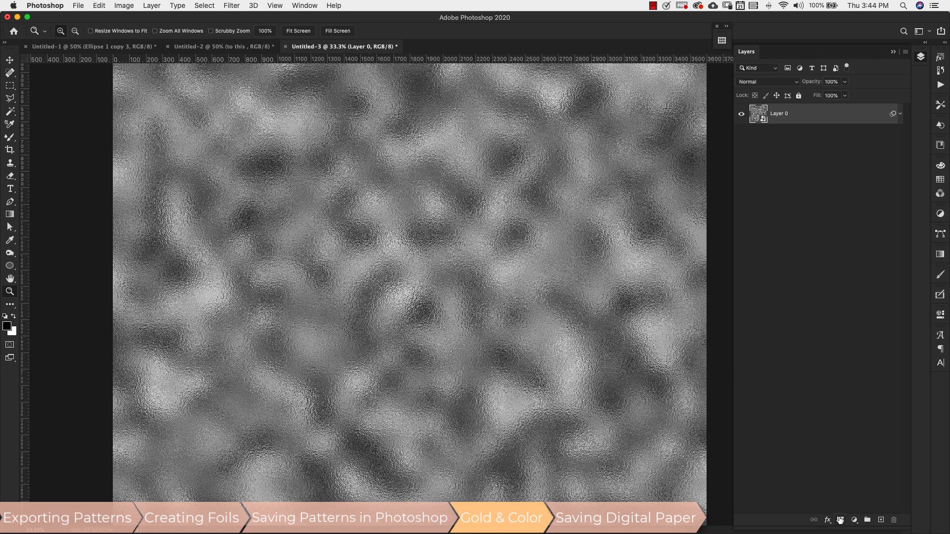
# Colorize the foil with a Hue/Saturation adjustment layer at Hue 0, Saturation 20 and Lightness +21, and compare it with the silver version.
pyautogui.click(854, 520)
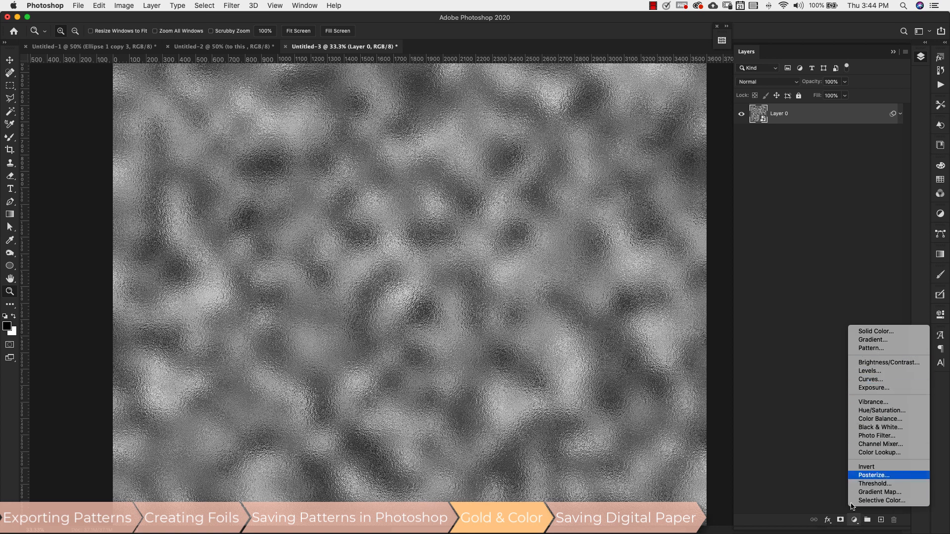
pyautogui.click(903, 411)
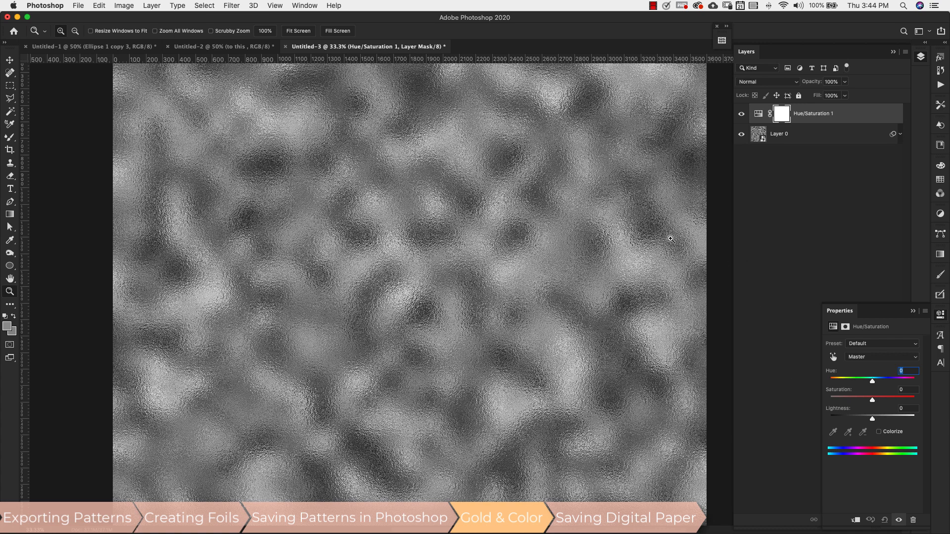
pyautogui.click(879, 432)
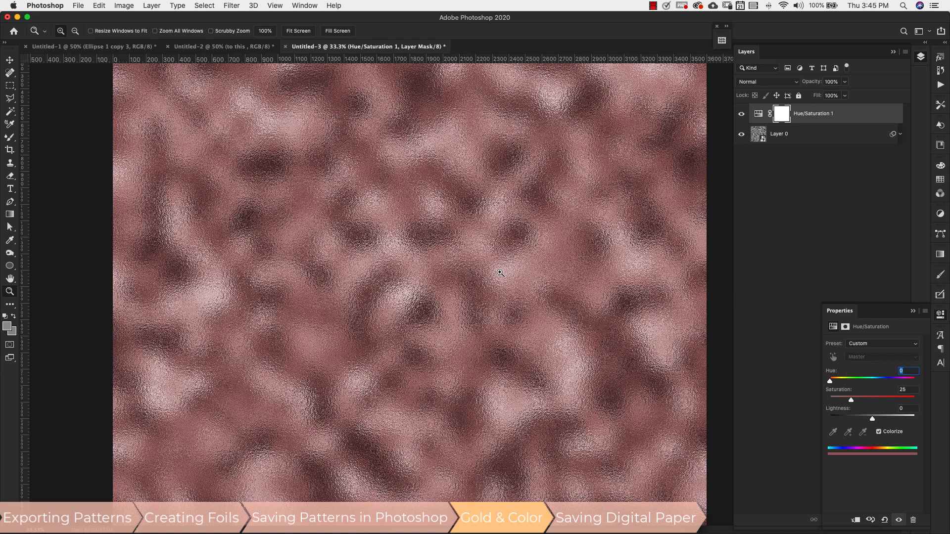
pyautogui.moveTo(872, 419); pyautogui.dragTo(882, 420)
pyautogui.moveTo(852, 399); pyautogui.dragTo(847, 400)
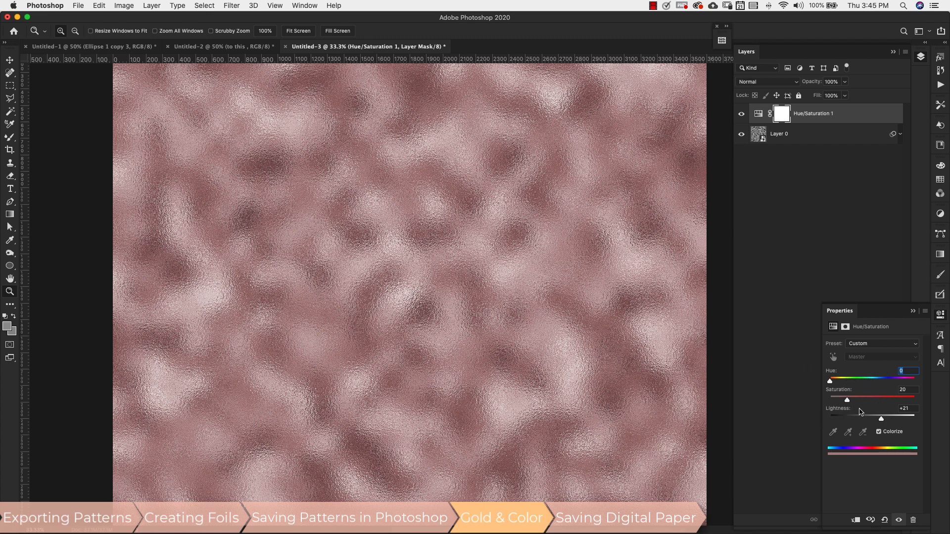
pyautogui.click(838, 216)
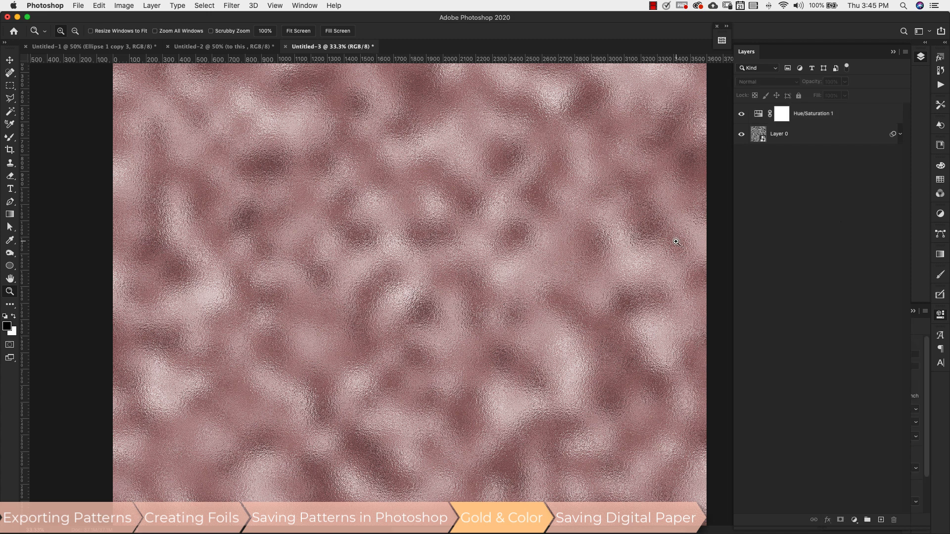
pyautogui.click(741, 114)
pyautogui.click(741, 114)
pyautogui.click(743, 114)
pyautogui.click(742, 114)
# Define the pink-tinted foil as a pattern named Rose Gold and check it among the saved patterns.
pyautogui.click(833, 140)
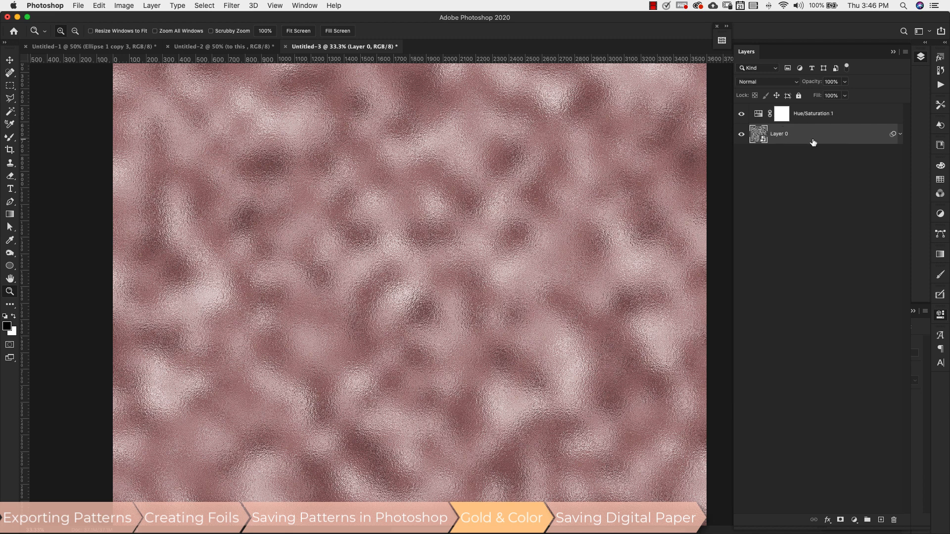
pyautogui.click(99, 6)
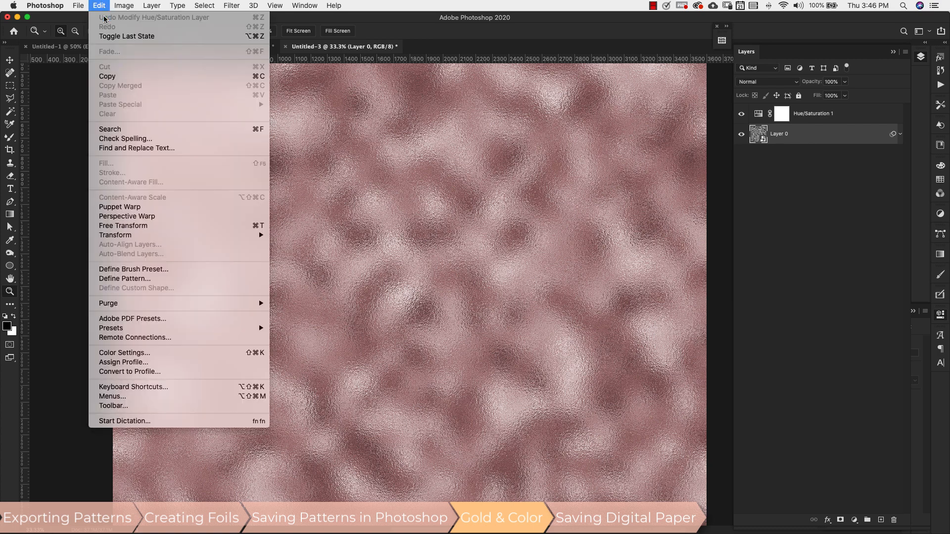
pyautogui.click(119, 278)
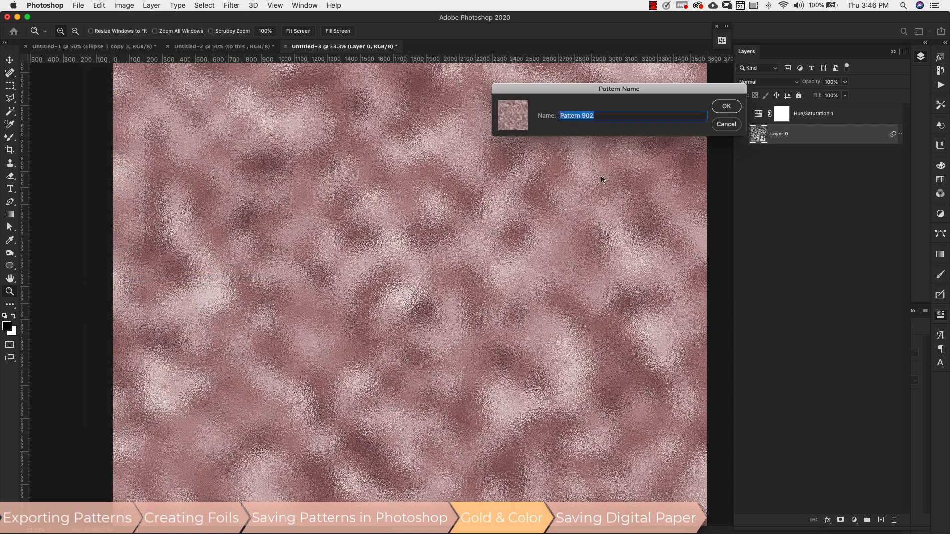
pyautogui.write('Rose Gold')
pyautogui.click(726, 106)
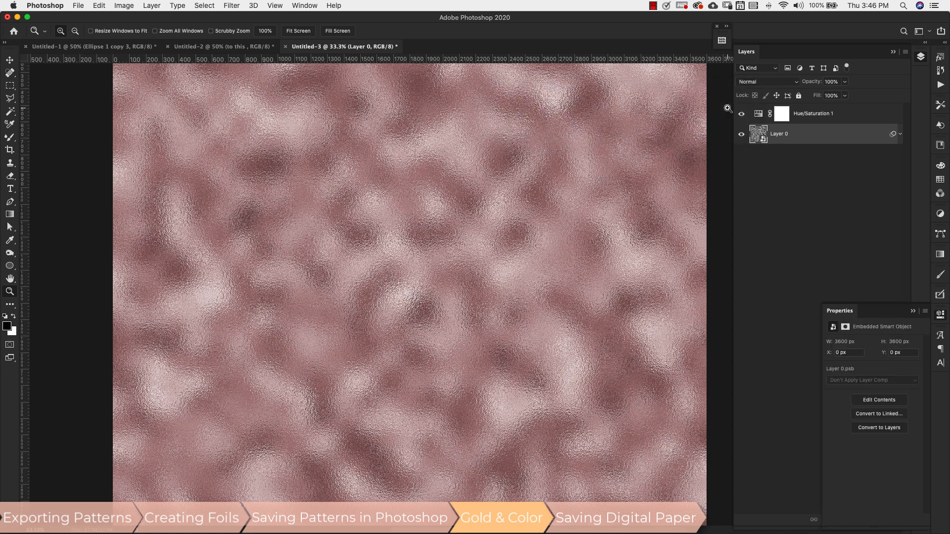
pyautogui.scroll(-1, 580, 107)
pyautogui.click(305, 6)
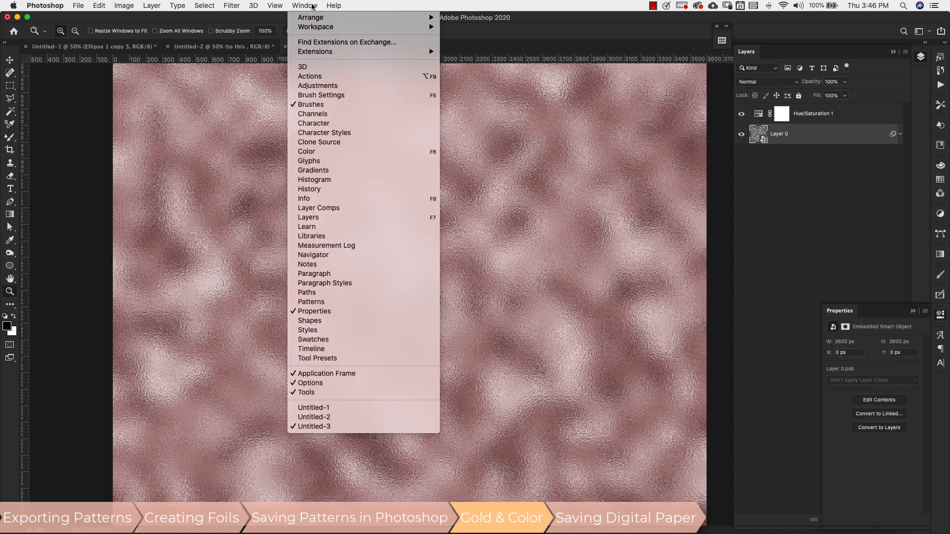
pyautogui.click(321, 361)
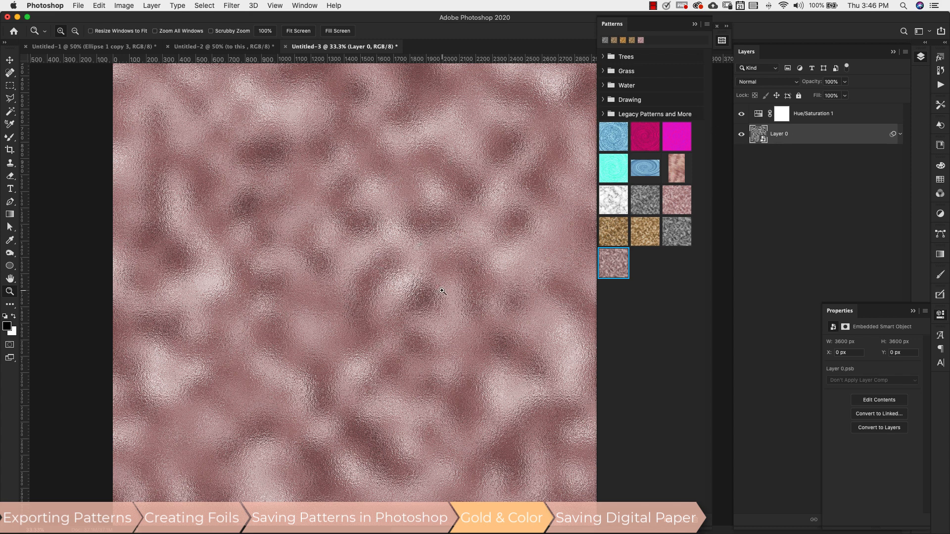
pyautogui.click(695, 25)
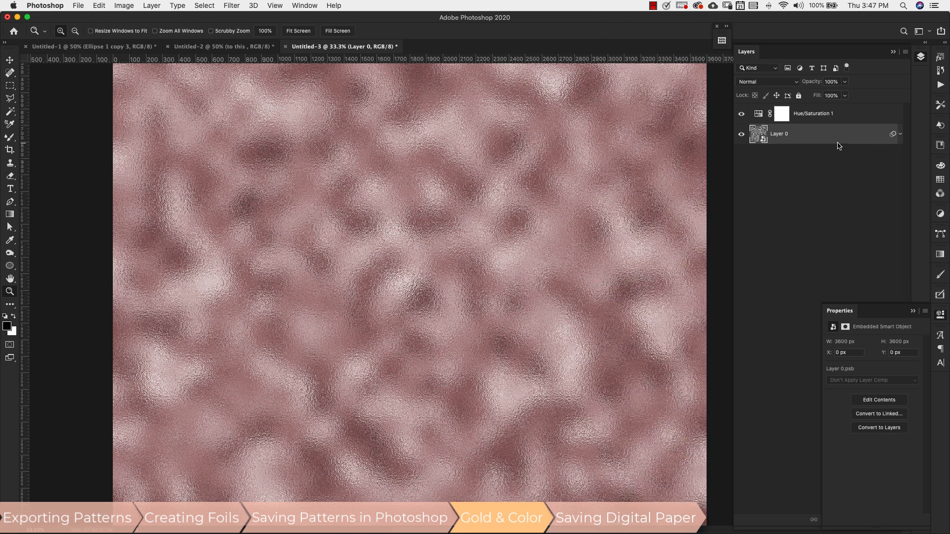
# Hide the Hue/Saturation adjustment and add a Color Overlay effect to Layer 0 with the Color blend mode.
pyautogui.click(742, 114)
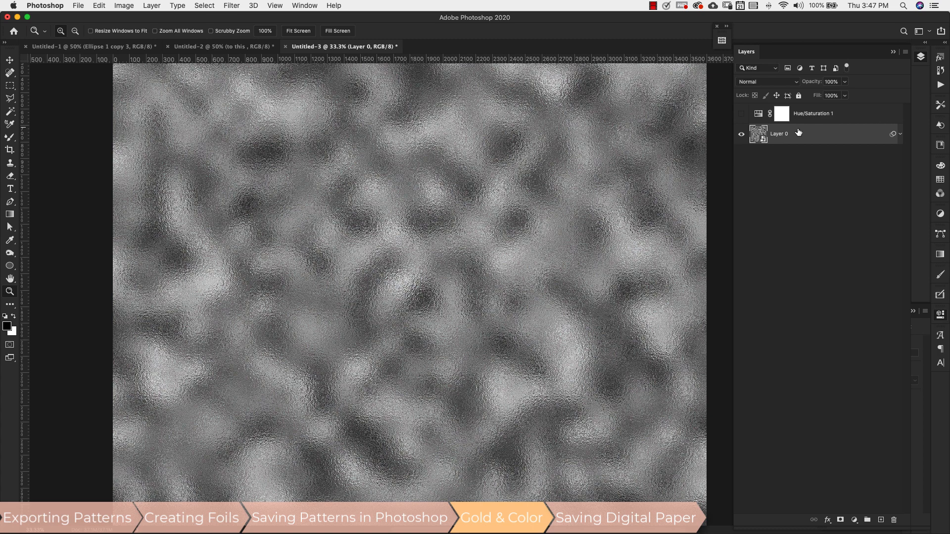
pyautogui.doubleClick(882, 137)
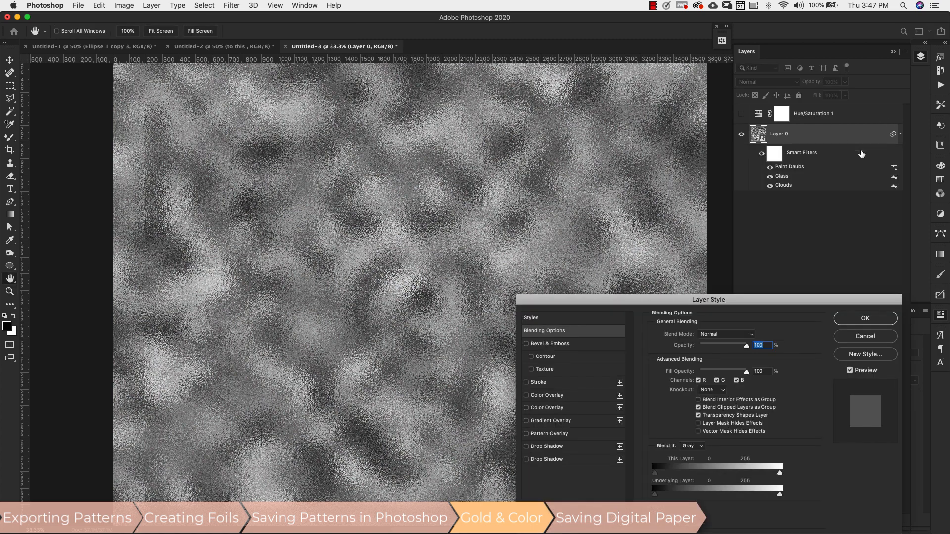
pyautogui.moveTo(792, 306); pyautogui.dragTo(779, 225)
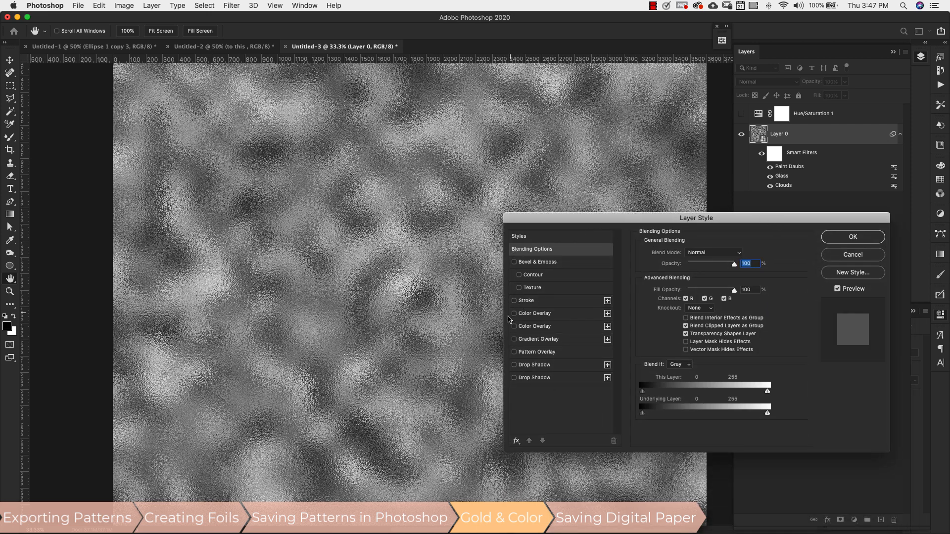
pyautogui.click(529, 329)
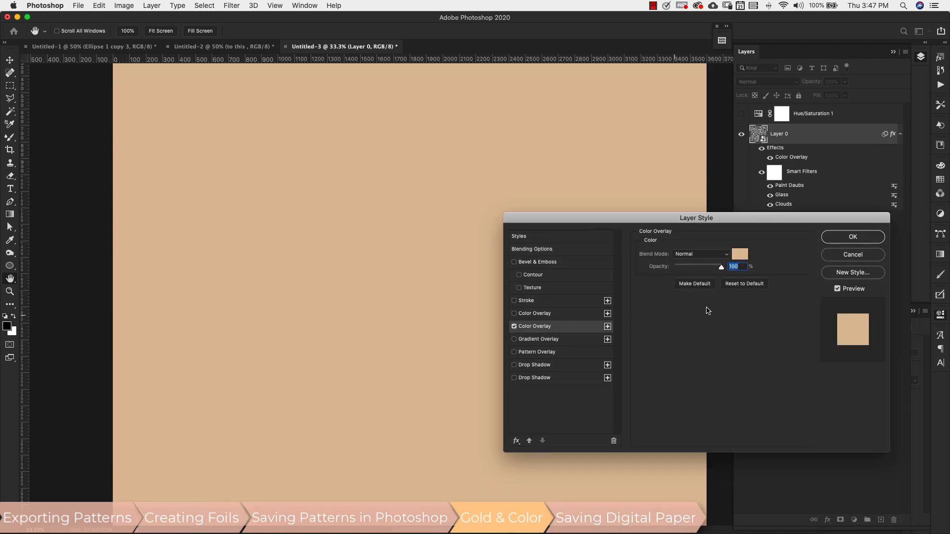
pyautogui.click(706, 258)
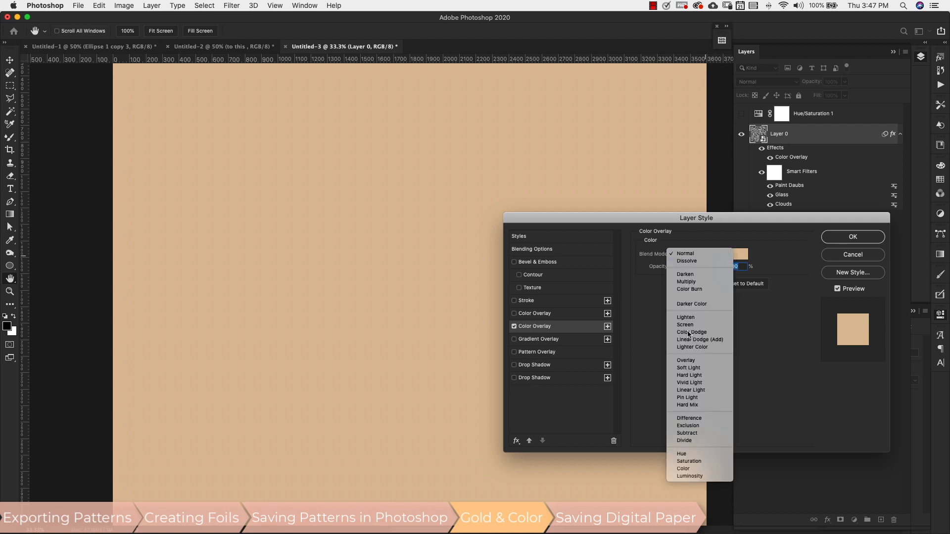
pyautogui.click(684, 469)
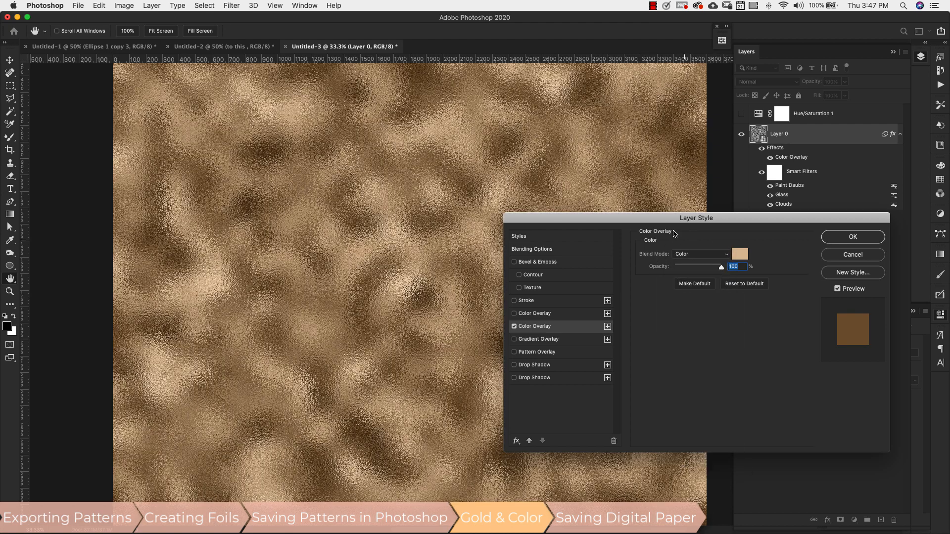
# Set the overlay color to the gold tone caa375 and apply the layer style.
pyautogui.moveTo(643, 217); pyautogui.dragTo(724, 225)
pyautogui.click(821, 261)
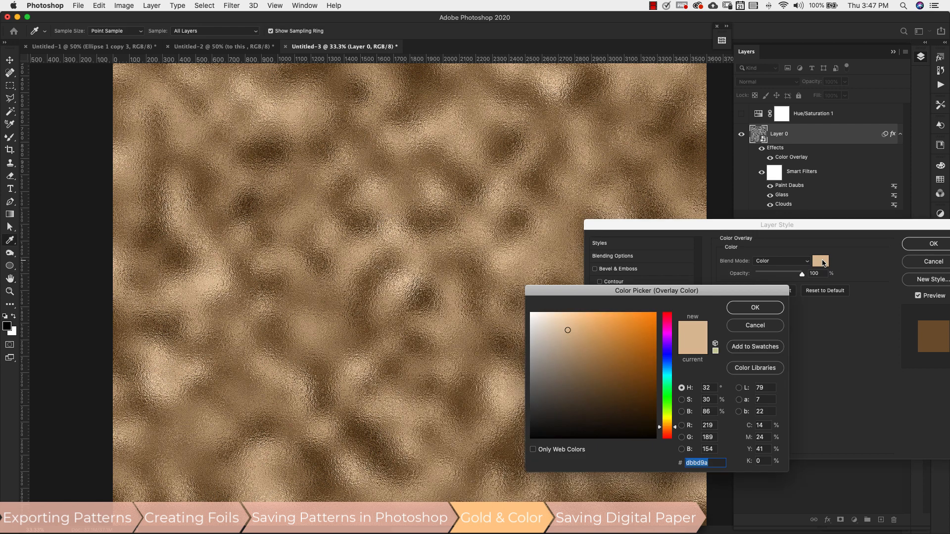
pyautogui.click(583, 338)
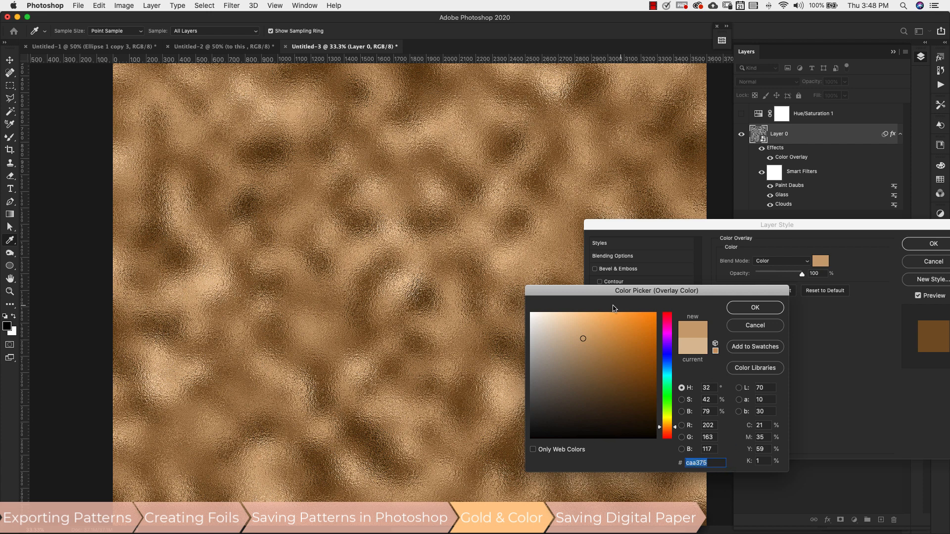
pyautogui.click(761, 308)
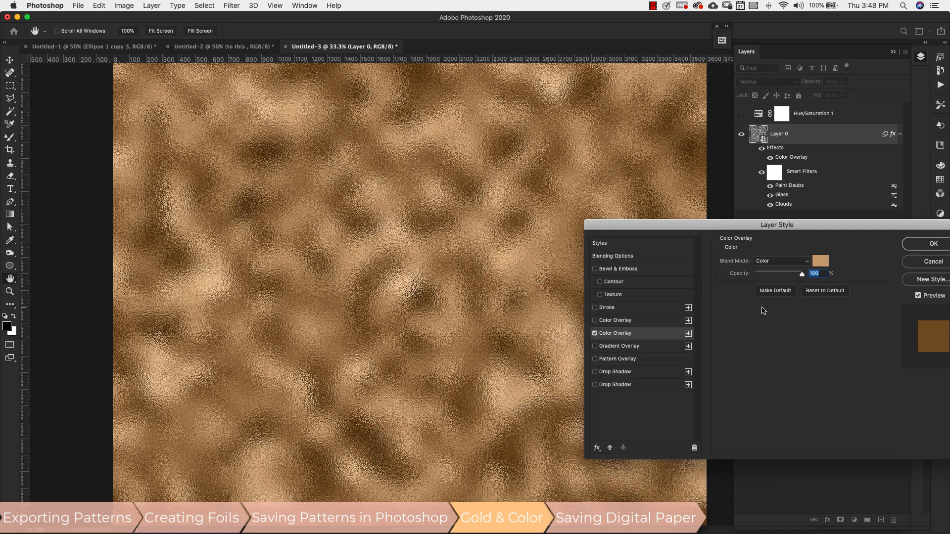
pyautogui.click(923, 249)
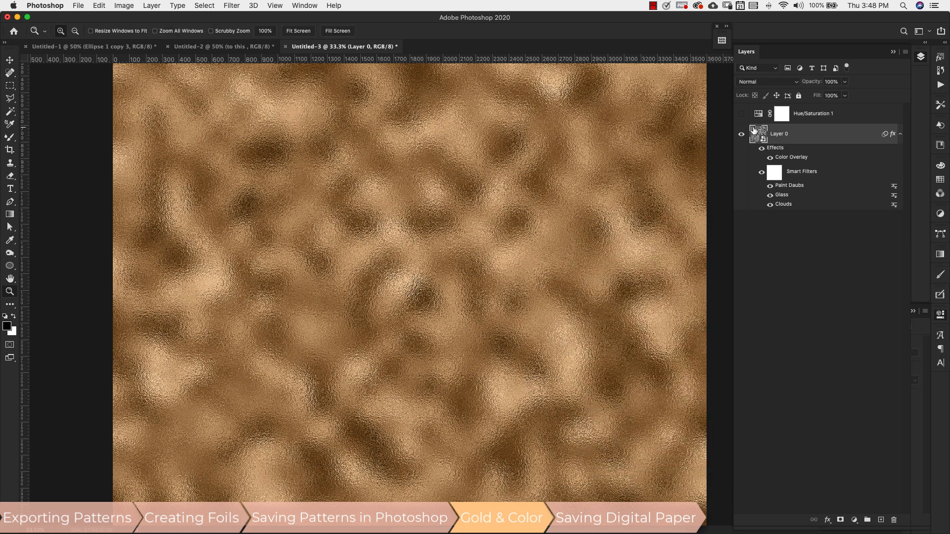
# Define the gold-tinted foil as a pattern named Gold.
pyautogui.click(900, 134)
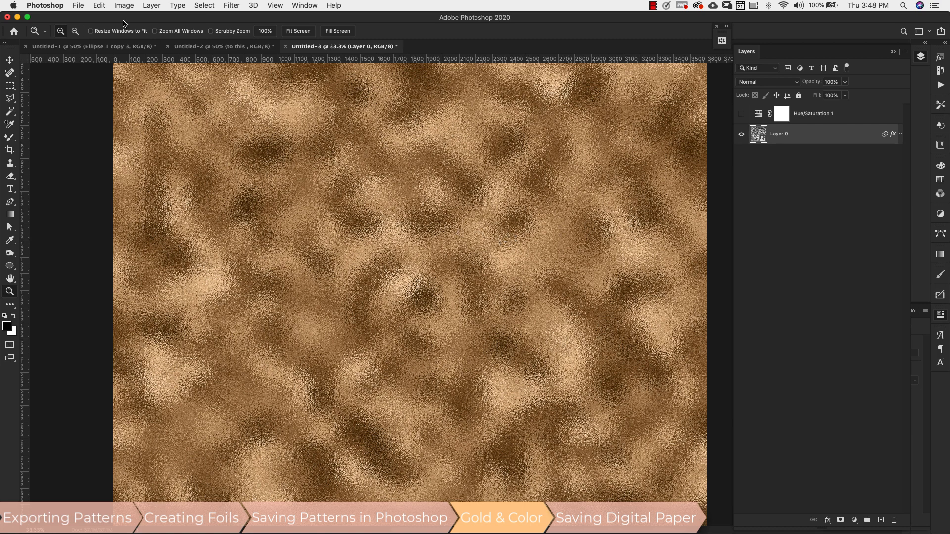
pyautogui.click(100, 6)
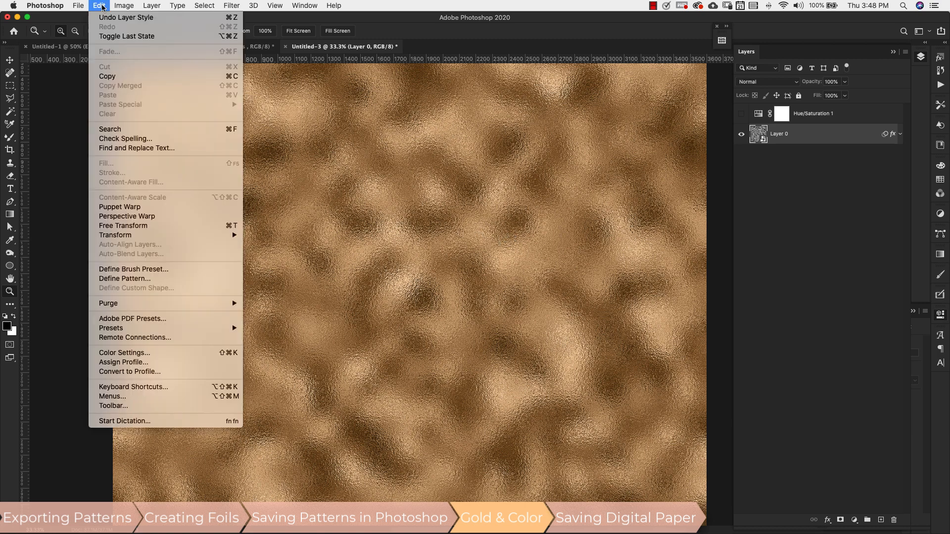
pyautogui.click(133, 279)
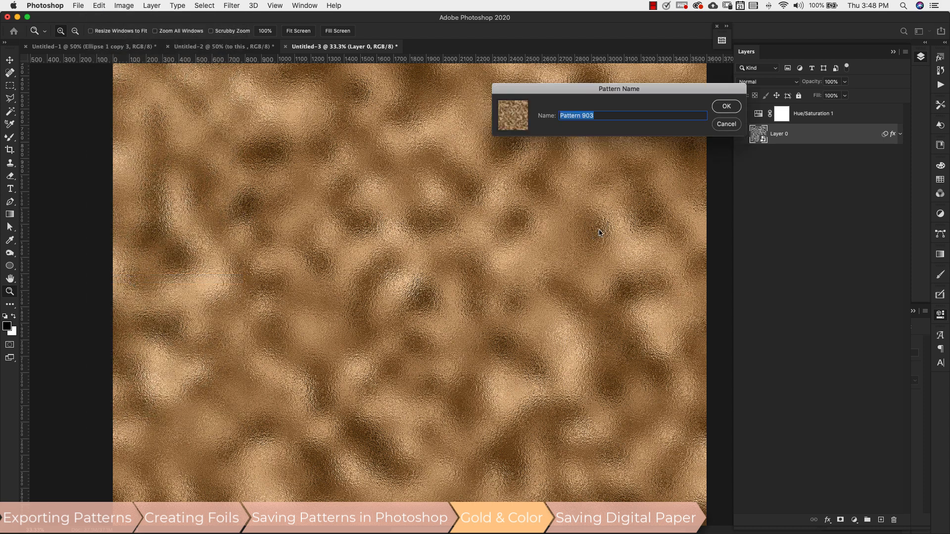
pyautogui.write('Gold')
pyautogui.click(718, 106)
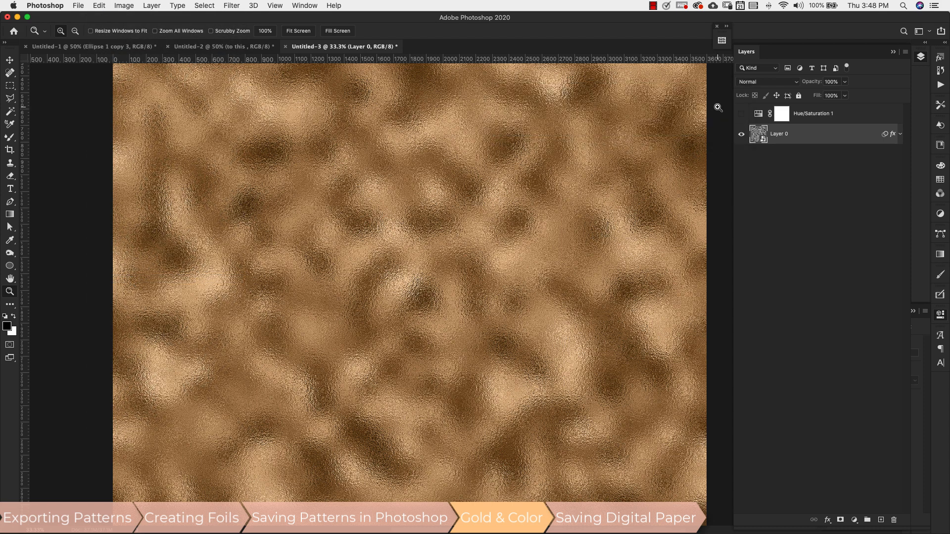
# Check the colored samples in Untitled-2, hide Layer 0's Color Overlay and show the Hue/Saturation adjustment with Hue set to 100 for green foil.
pyautogui.click(188, 47)
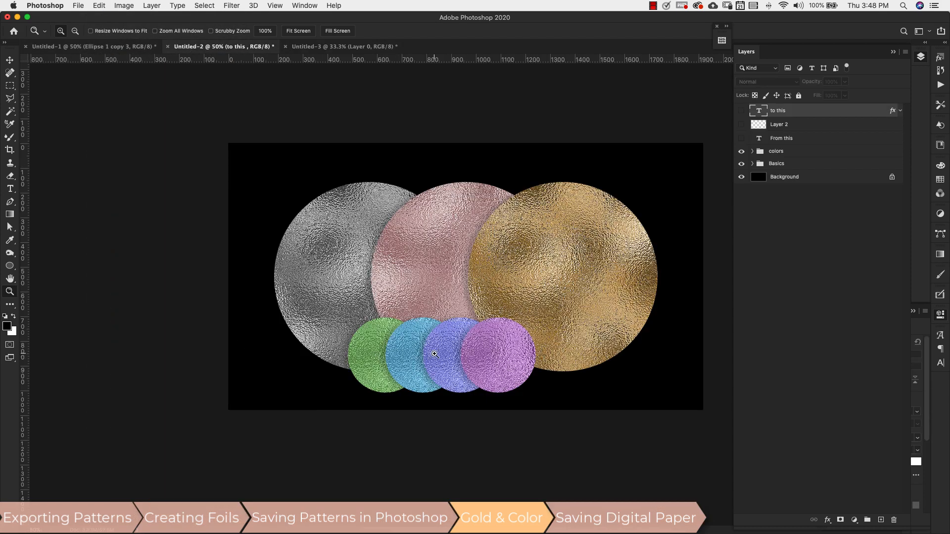
pyautogui.click(304, 47)
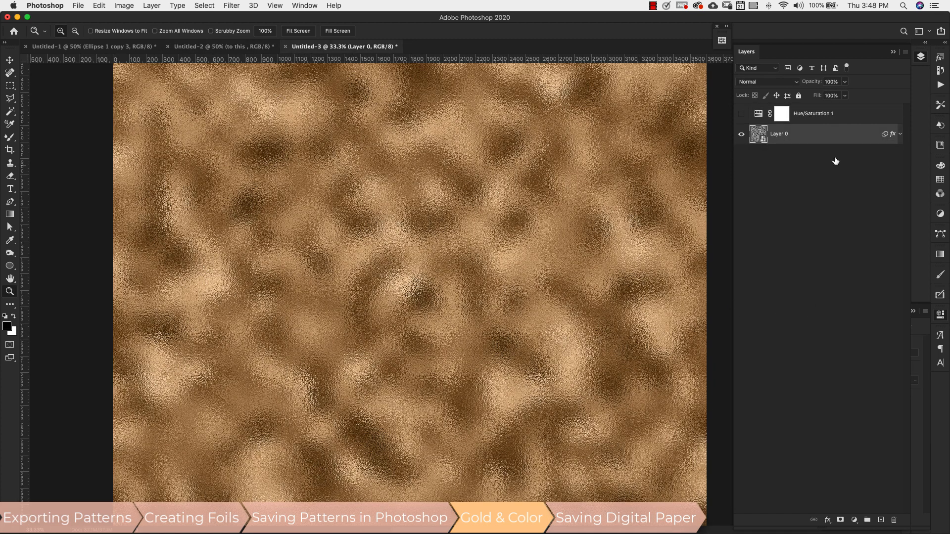
pyautogui.click(900, 134)
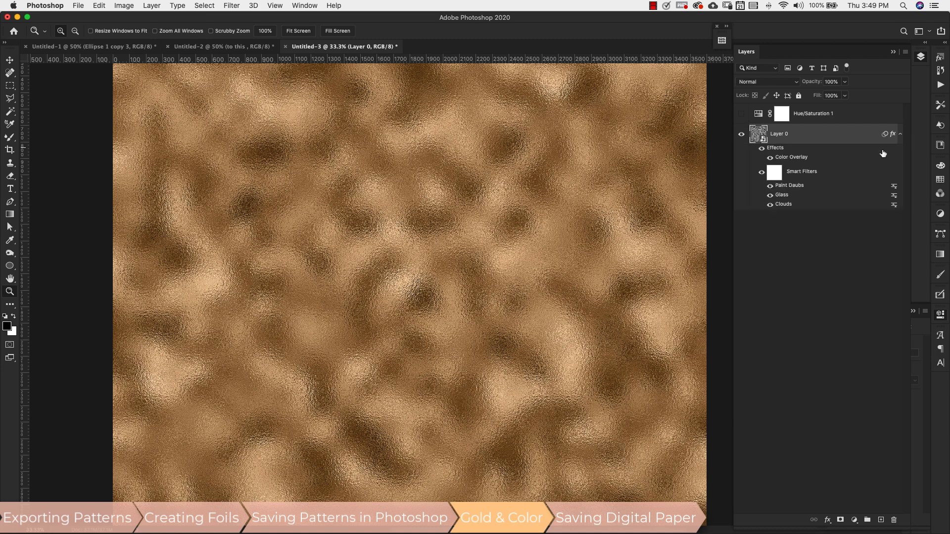
pyautogui.click(900, 134)
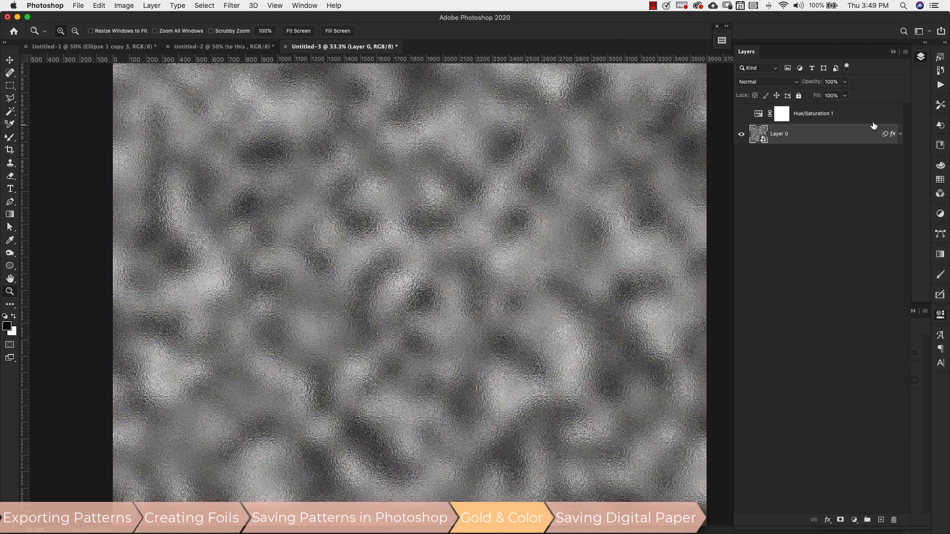
pyautogui.click(742, 114)
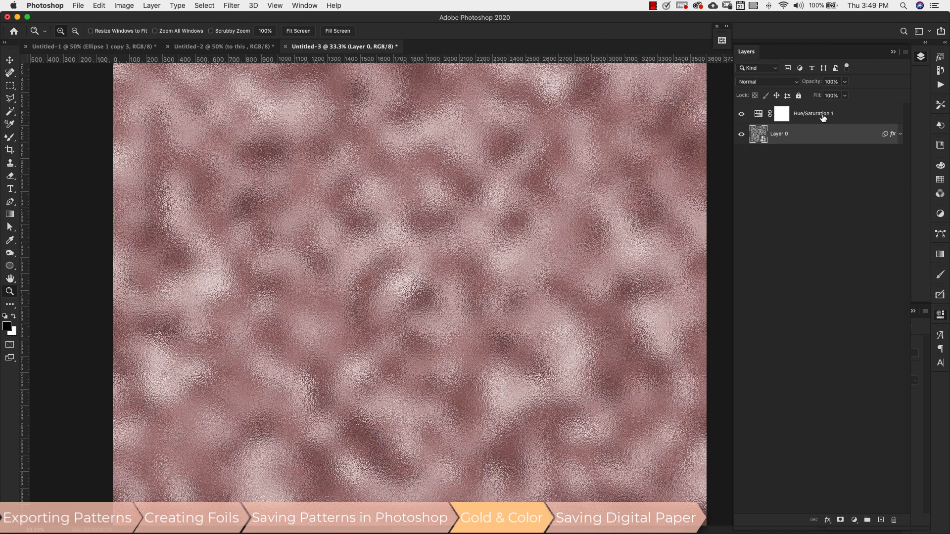
pyautogui.doubleClick(758, 114)
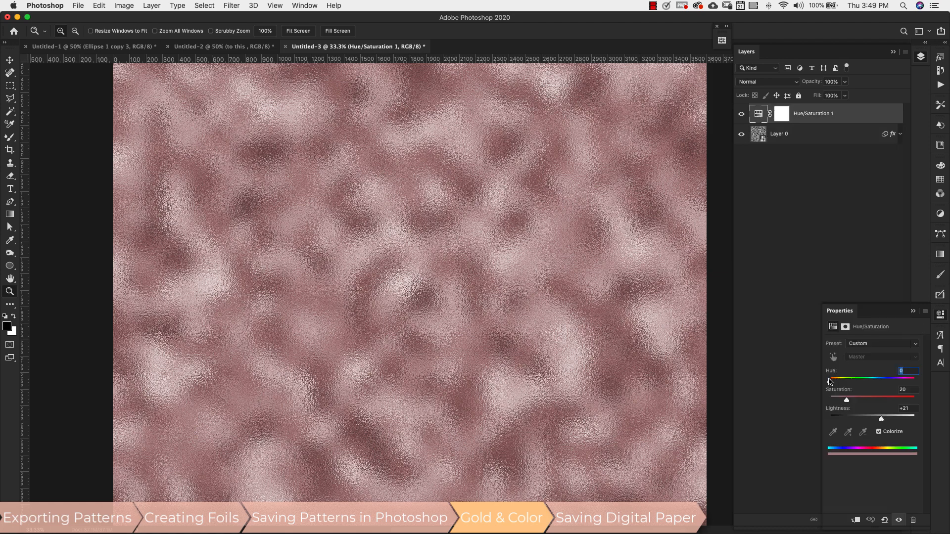
pyautogui.moveTo(832, 382); pyautogui.dragTo(854, 384)
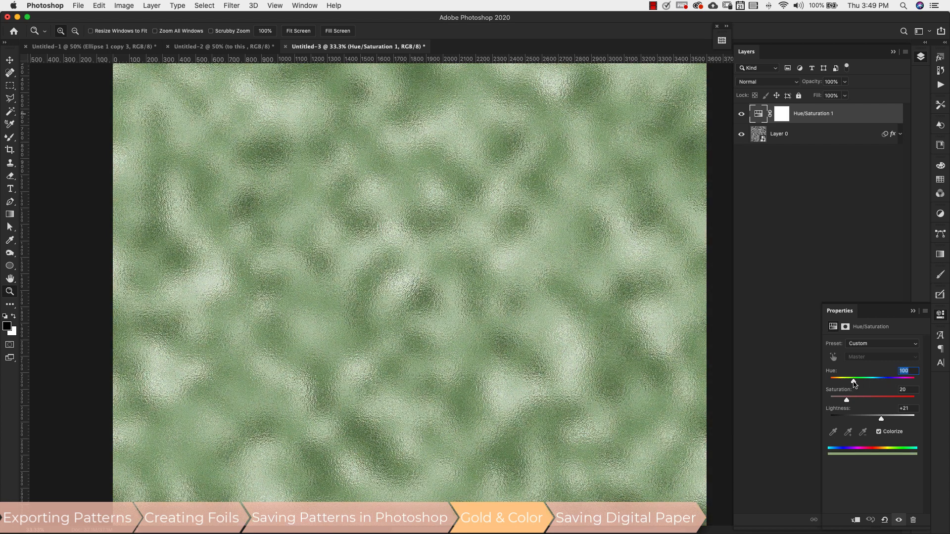
# Hide the Hue/Saturation adjustment and recolor Layer 0 with a bright magenta-pink Color Overlay.
pyautogui.click(810, 139)
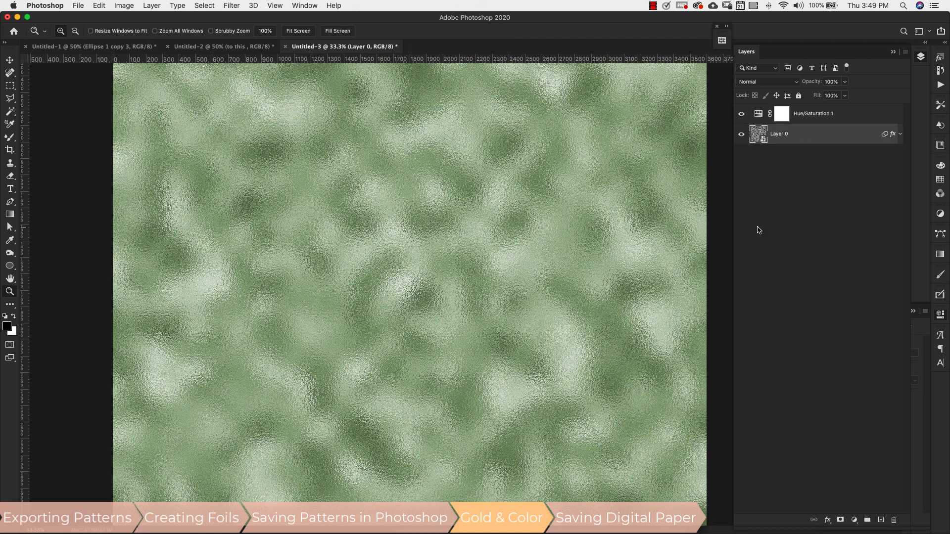
pyautogui.click(758, 117)
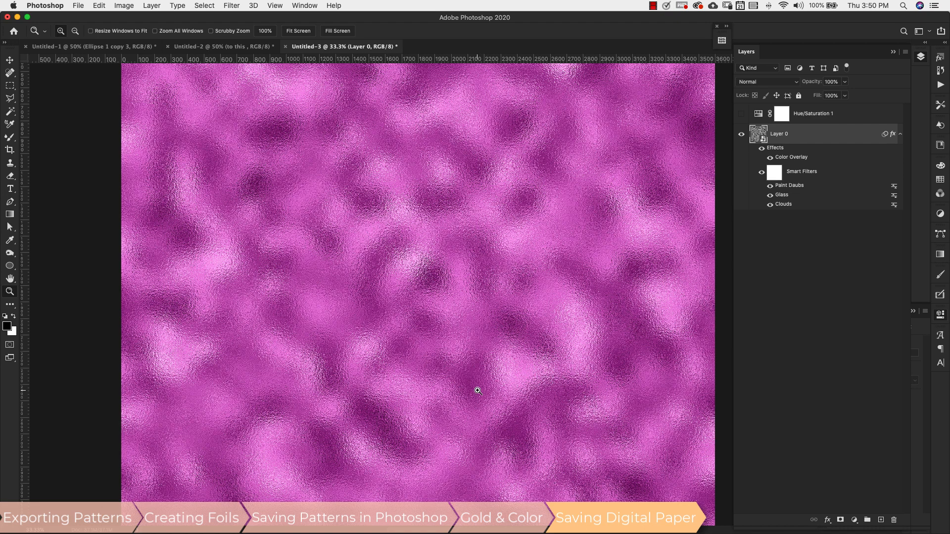
# Quick-export the pink foil as a JPG named pink dp in the Documents folder.
pyautogui.click(78, 6)
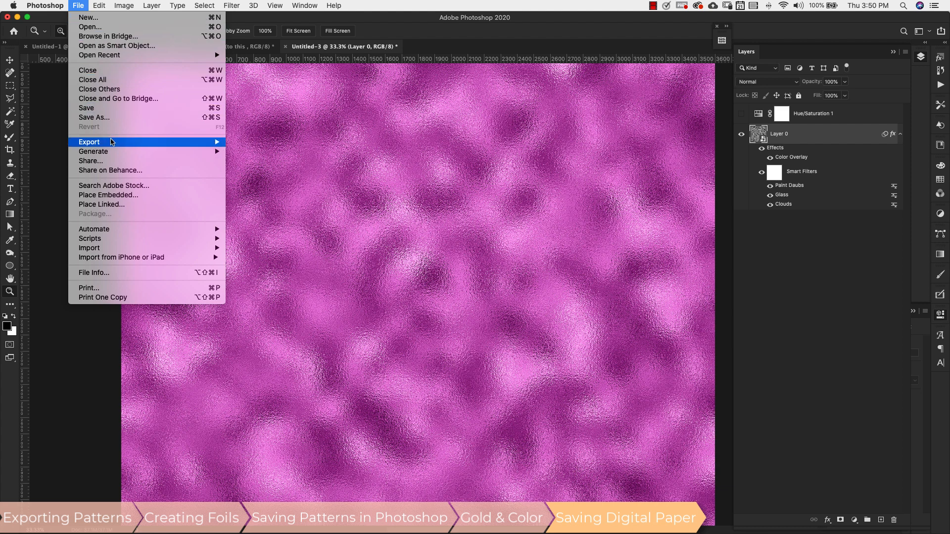
pyautogui.moveTo(112, 142)
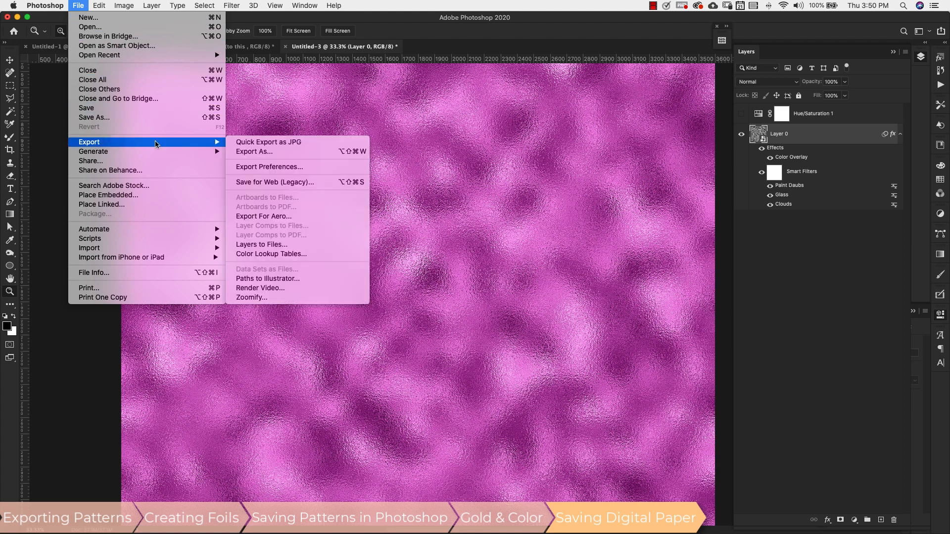
pyautogui.click(310, 142)
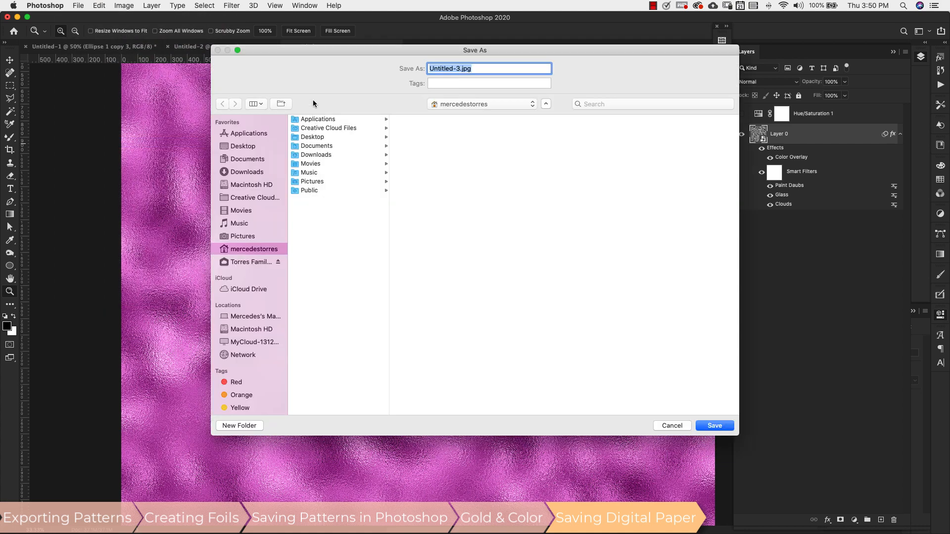
pyautogui.click(246, 159)
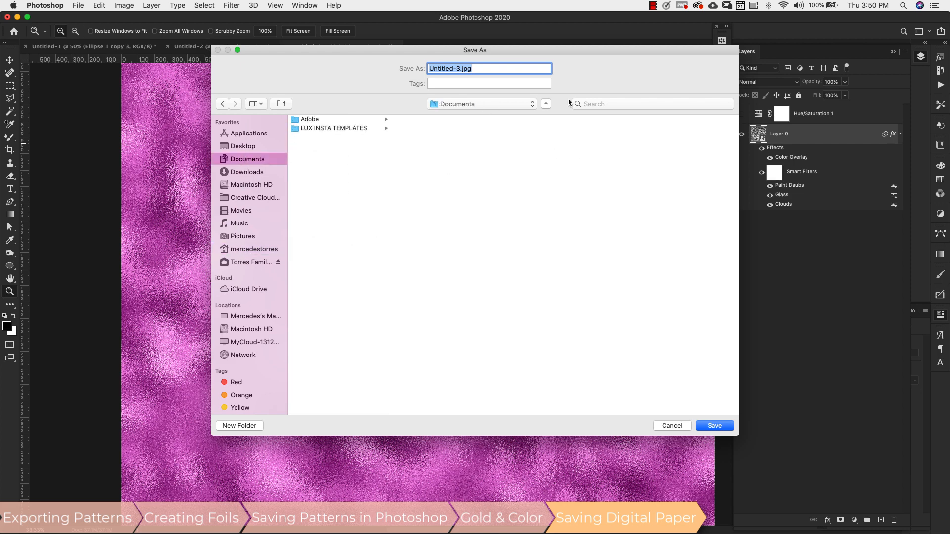
pyautogui.write('p')
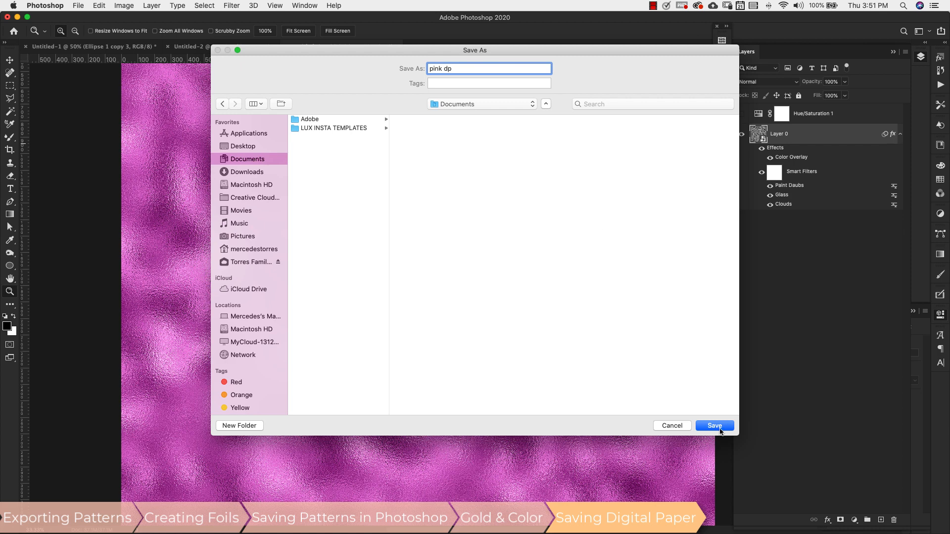
pyautogui.write('ink cp')
pyautogui.click(714, 426)
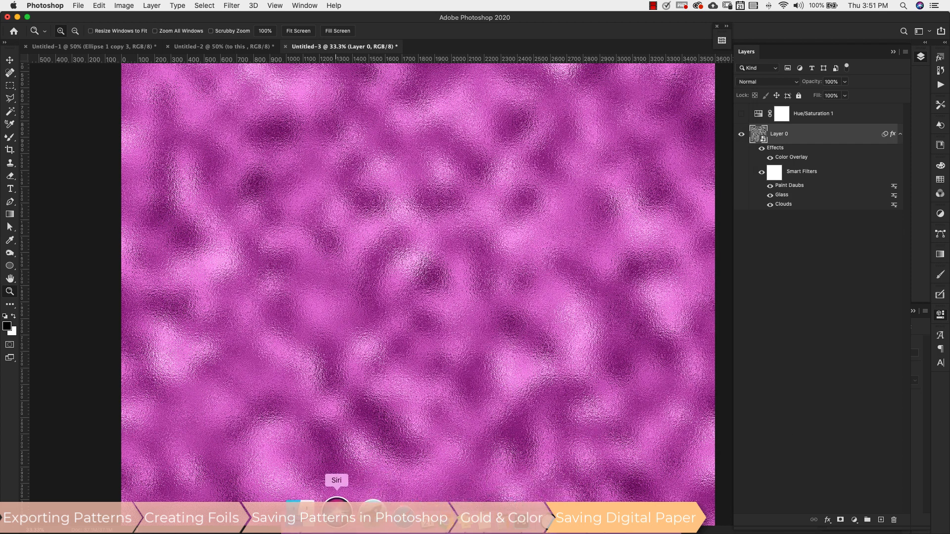
# Switch to Finder and check the exported pink dp.jpg in the Documents folder in gallery view.
pyautogui.click(302, 509)
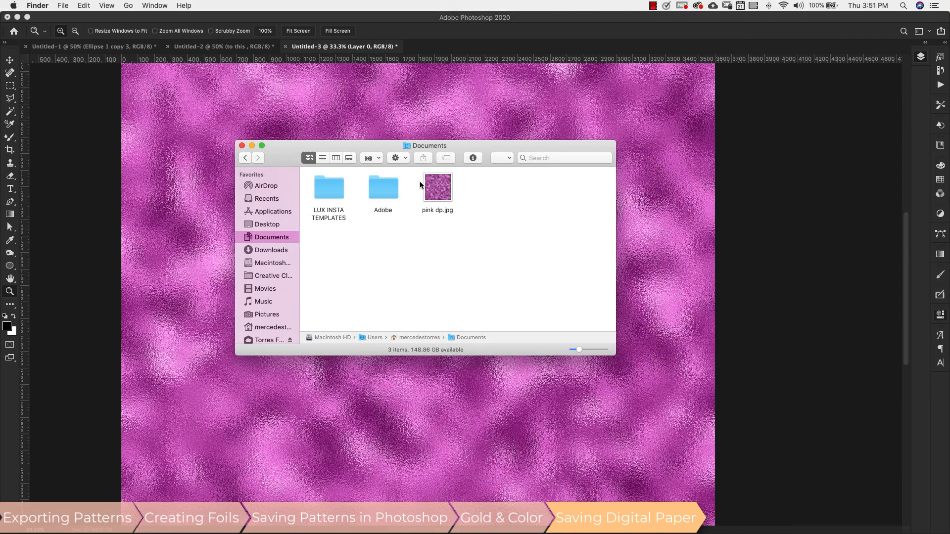
pyautogui.click(439, 191)
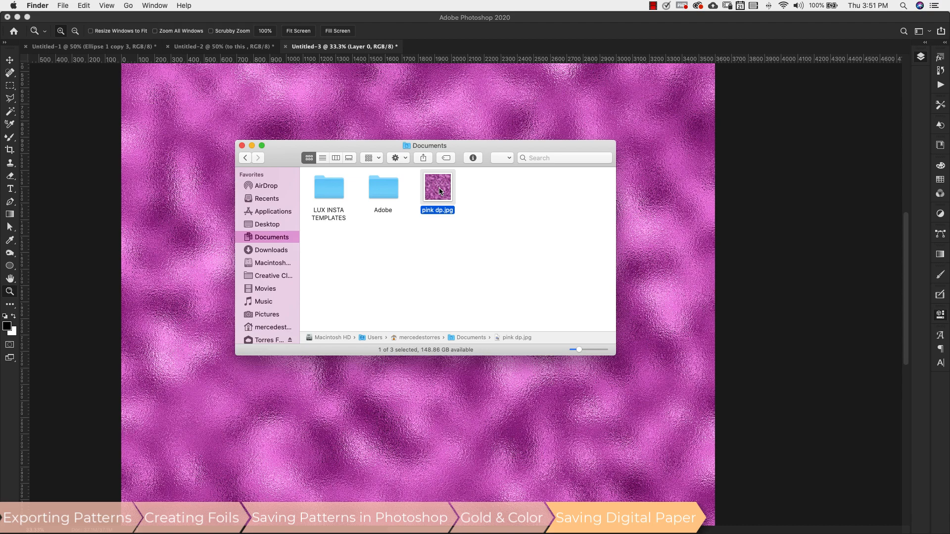
pyautogui.click(349, 158)
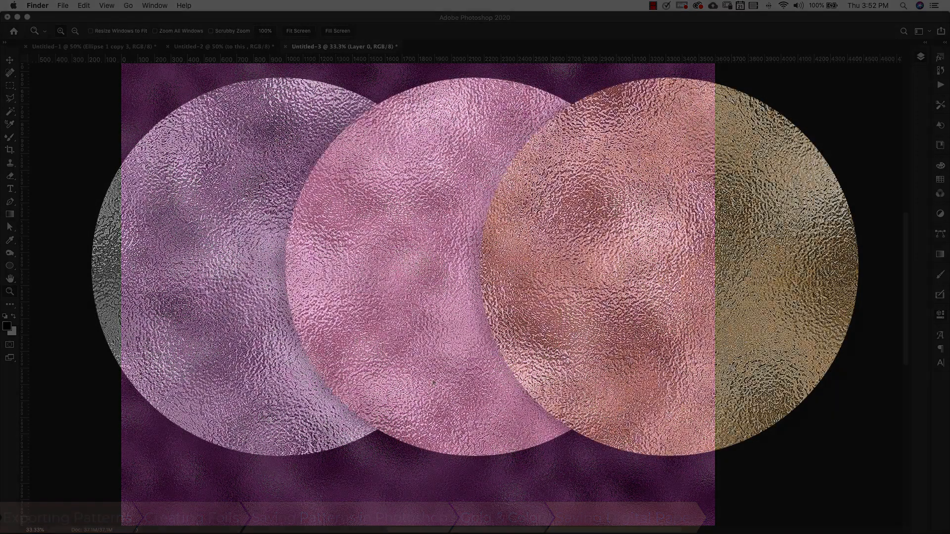